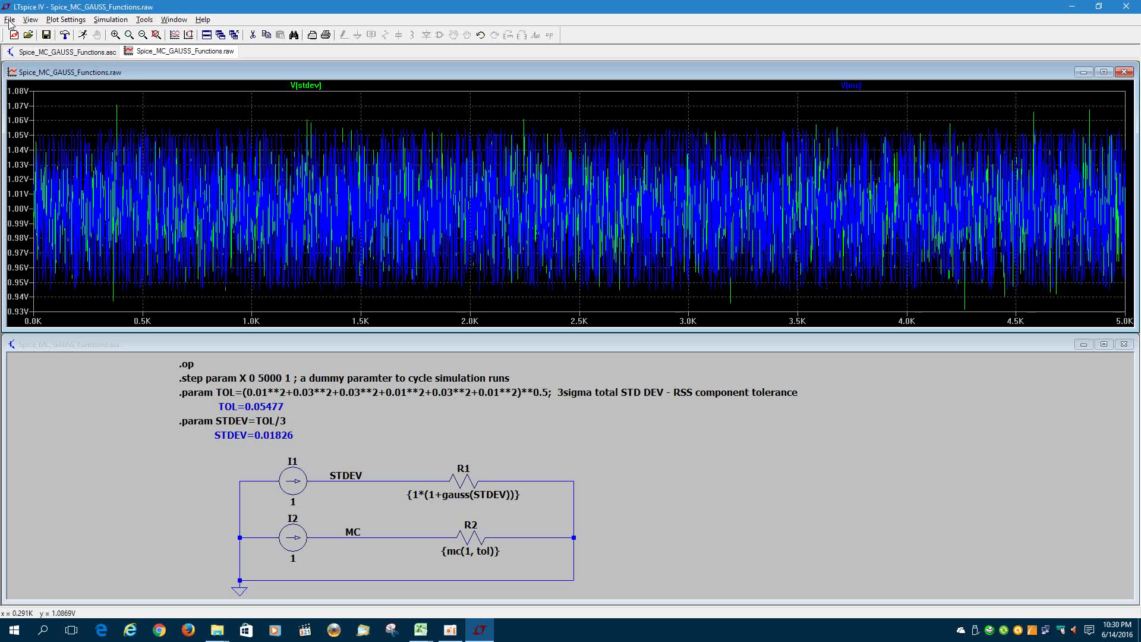
click(9, 20)
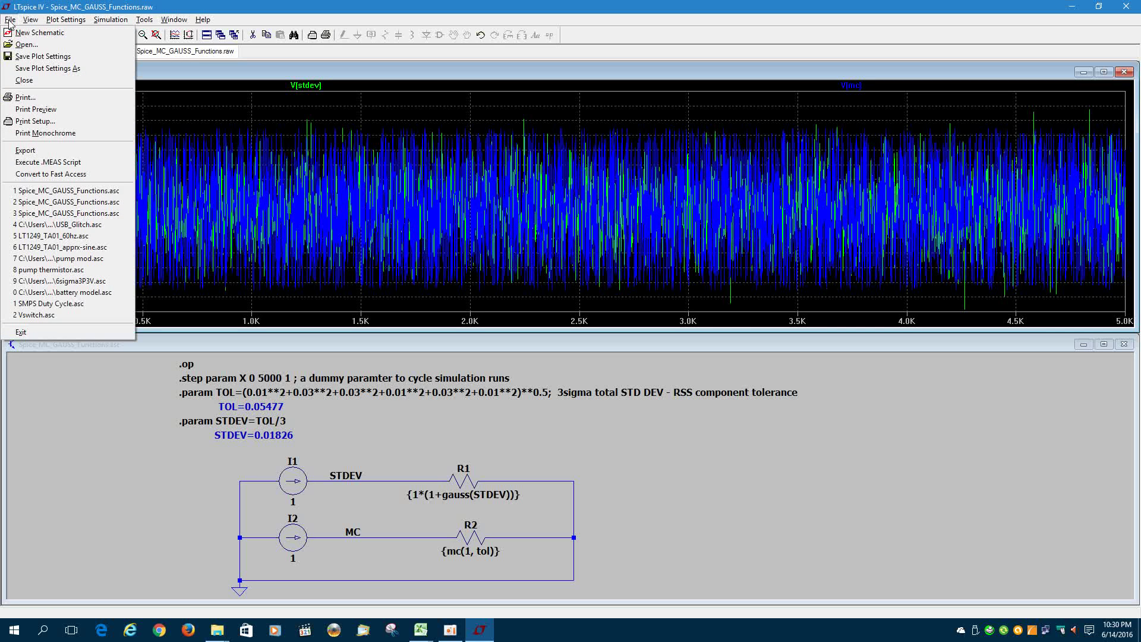
click(28, 152)
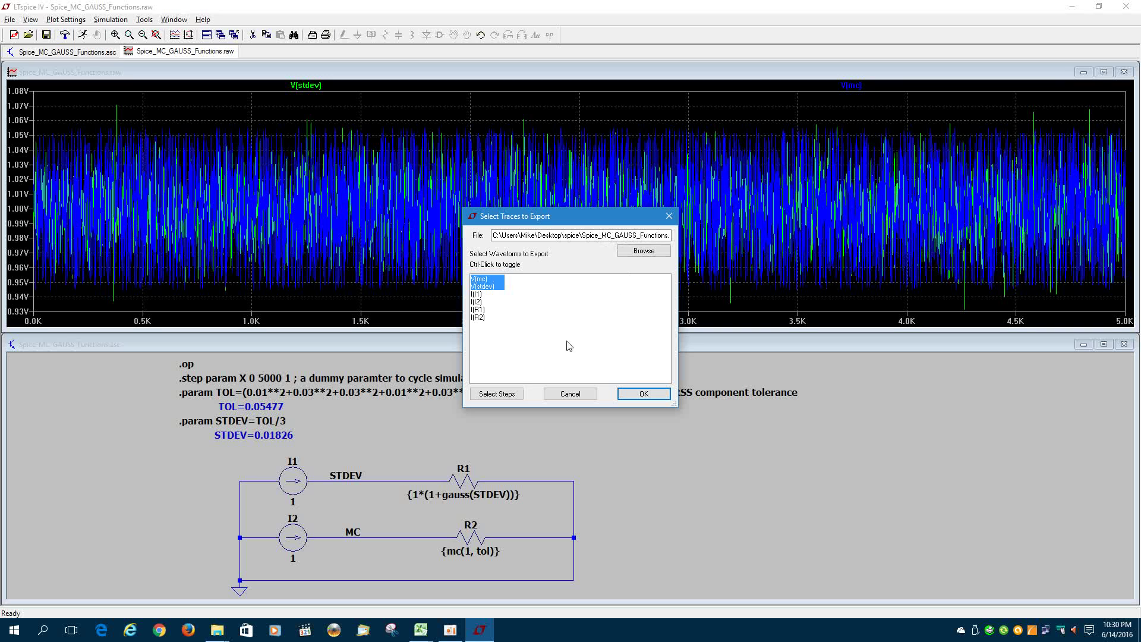
click(570, 394)
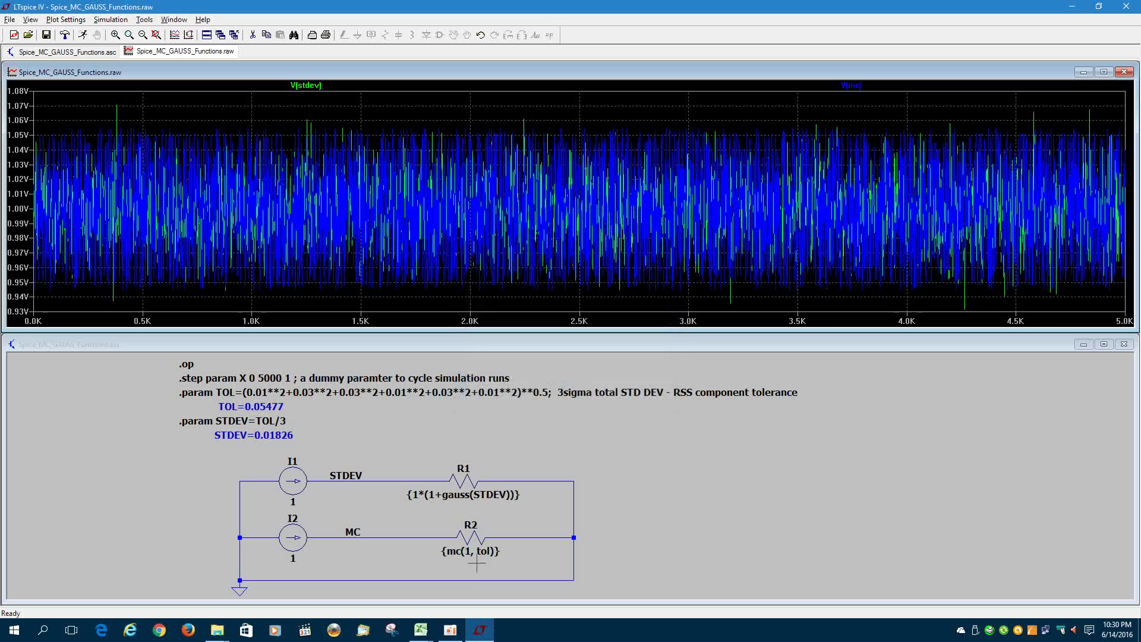
In Excel, open Spice_MC_GAUSS_Functions.txt through the Text Import Wizard as tab-delimited columns.
click(421, 630)
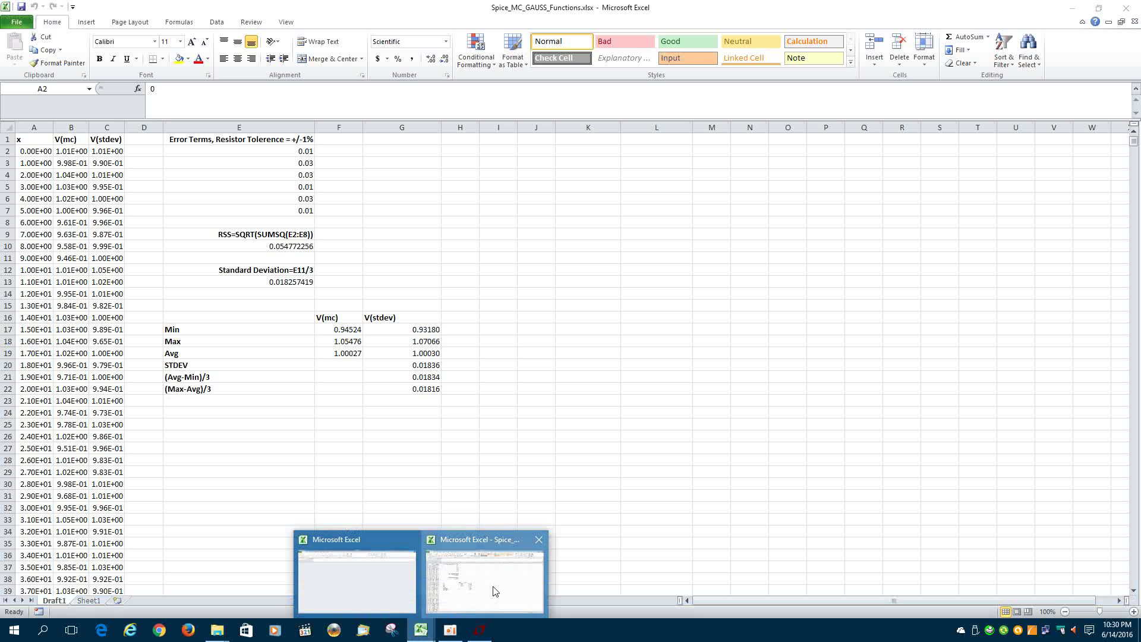
click(493, 587)
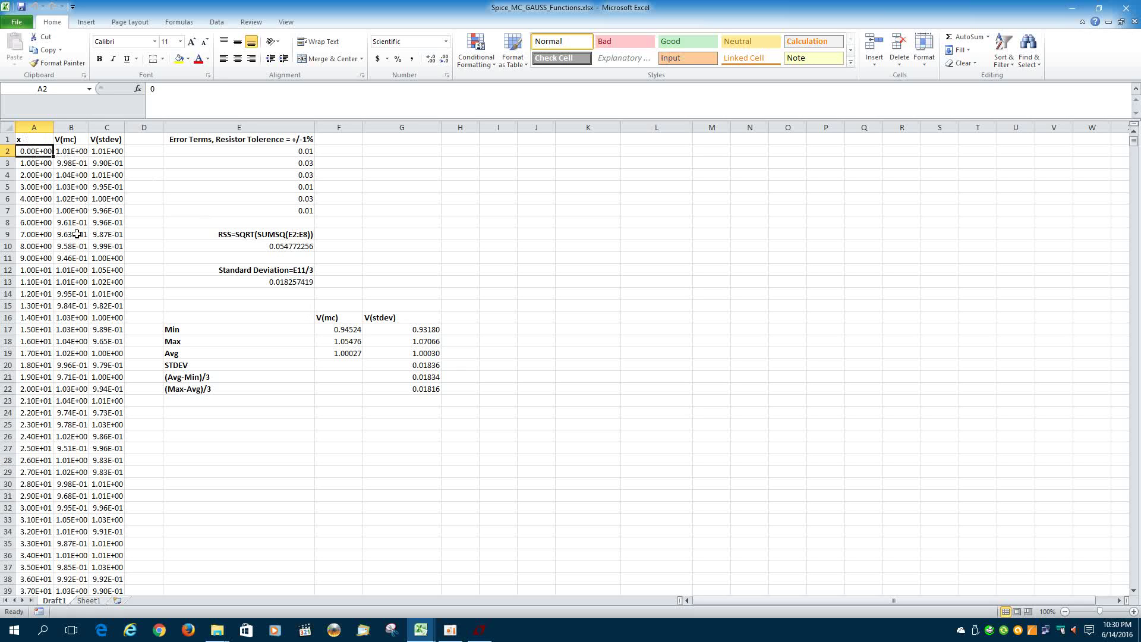
click(13, 25)
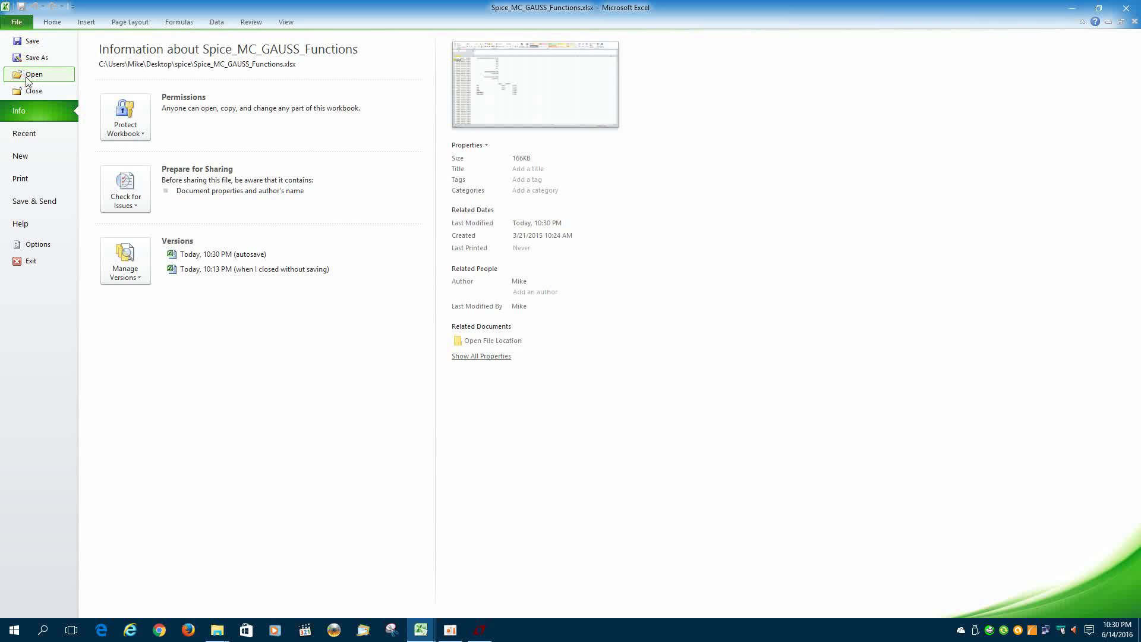
key(Escape)
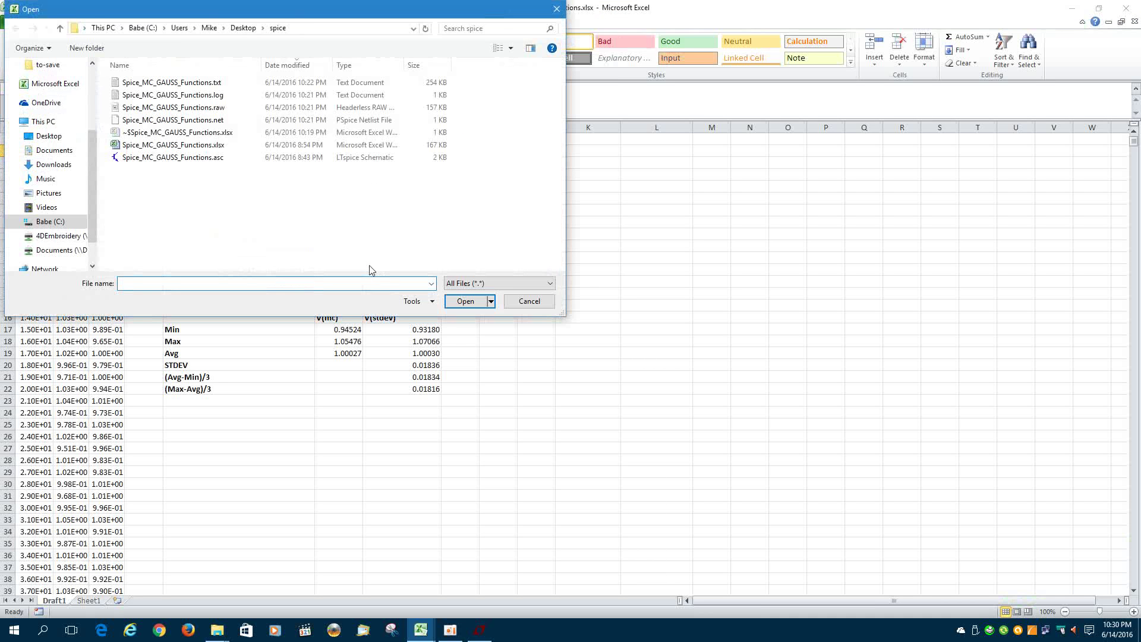
click(199, 84)
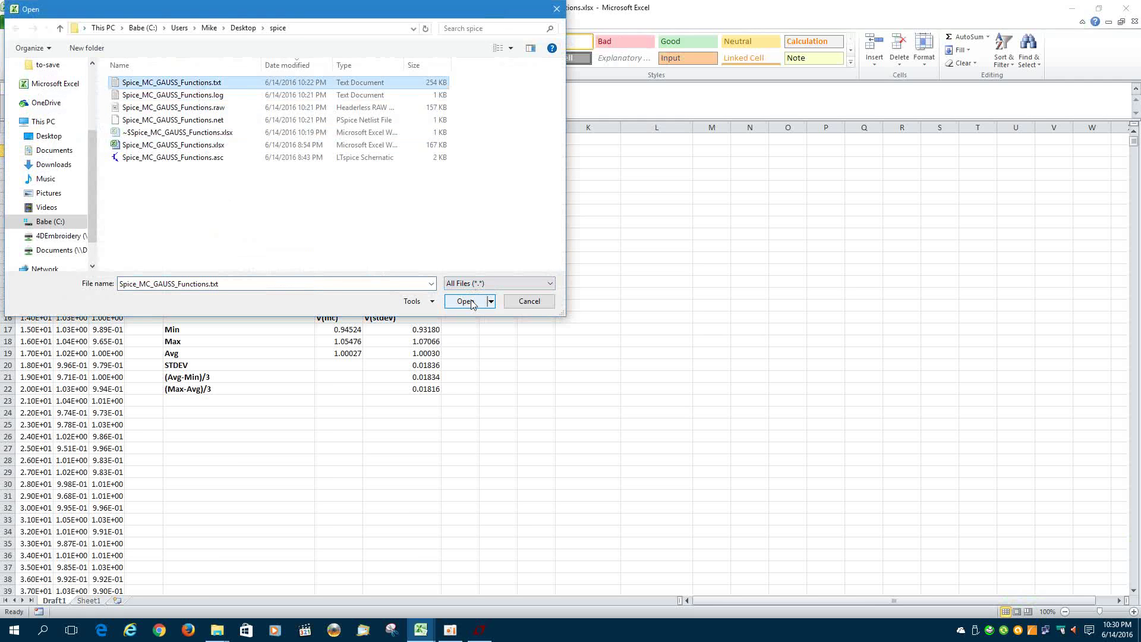
click(466, 302)
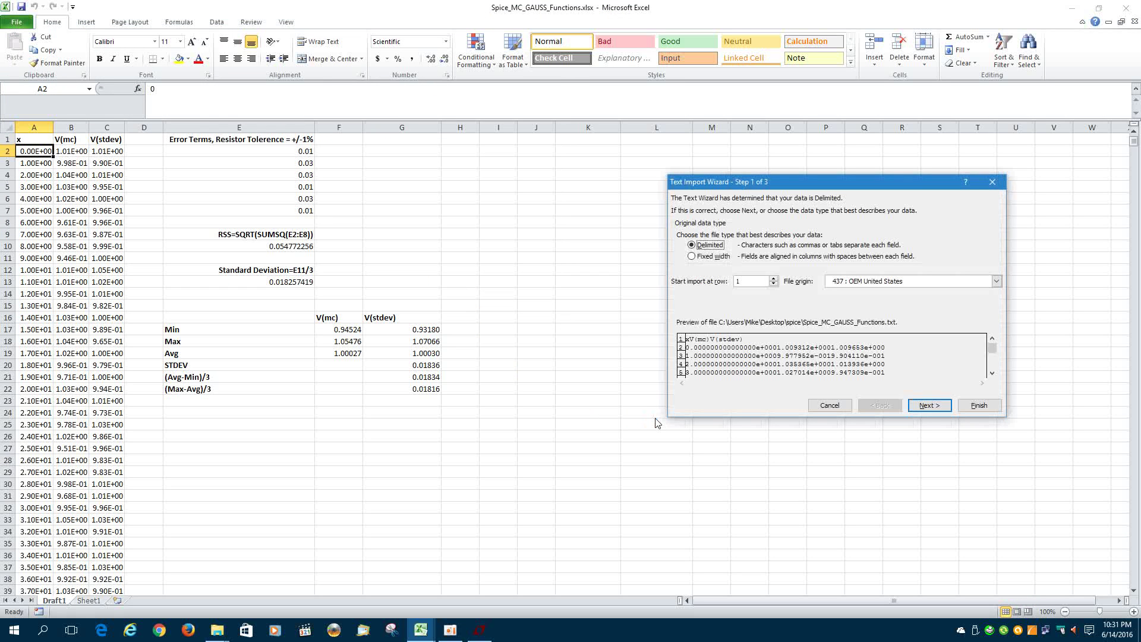
click(927, 405)
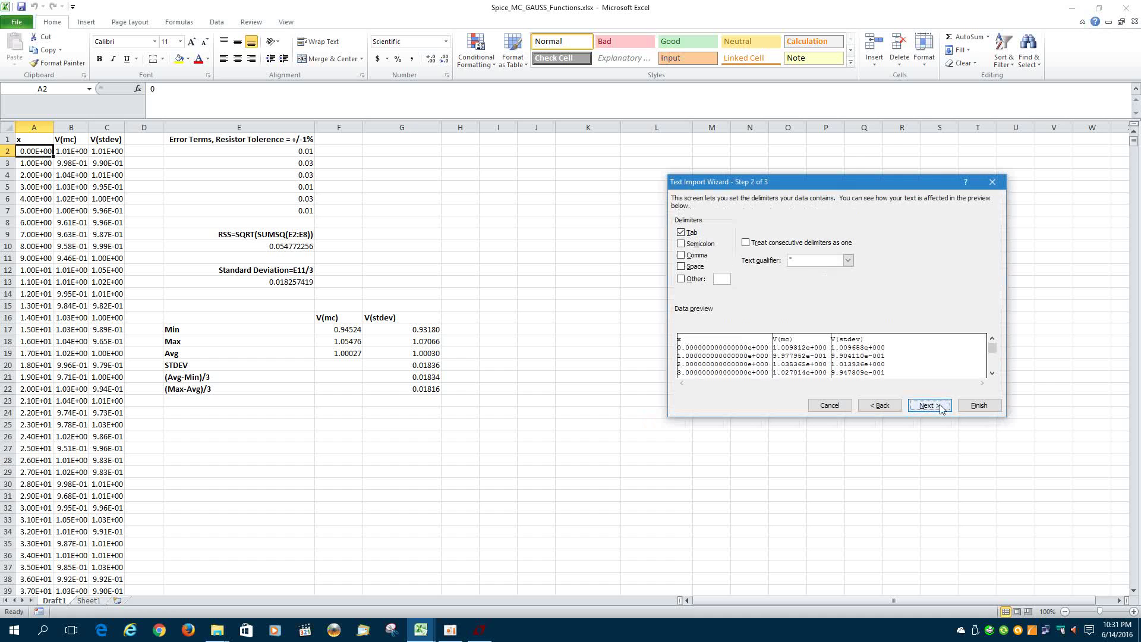
click(978, 406)
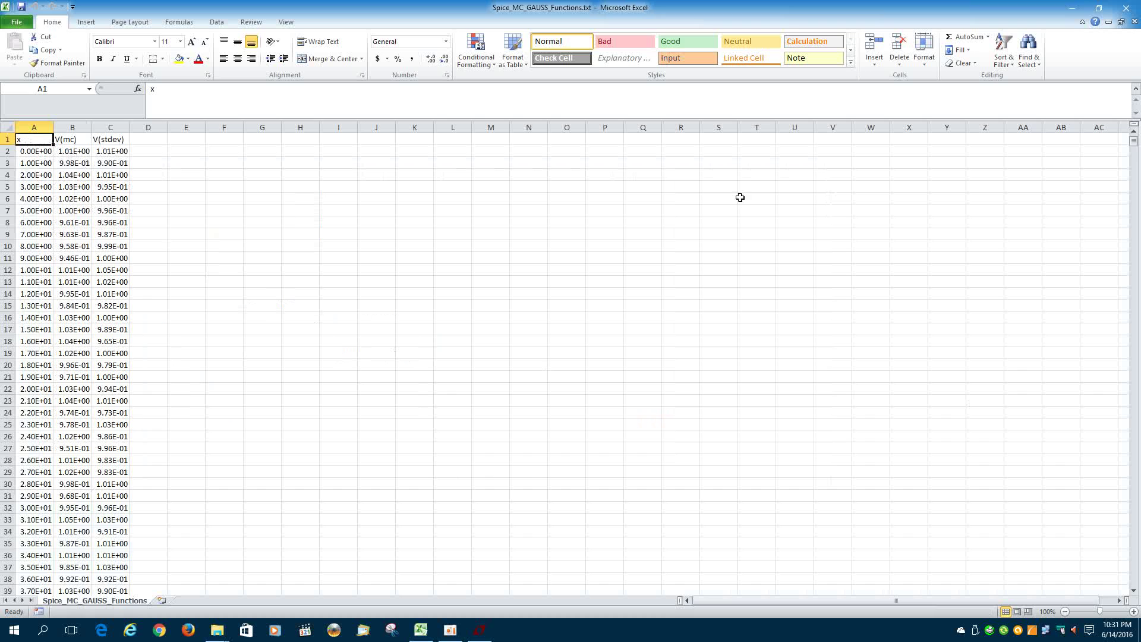
Close the text workbook and review error terms E2:E7, the RSS in E10 and the E13 standard deviation.
click(1127, 9)
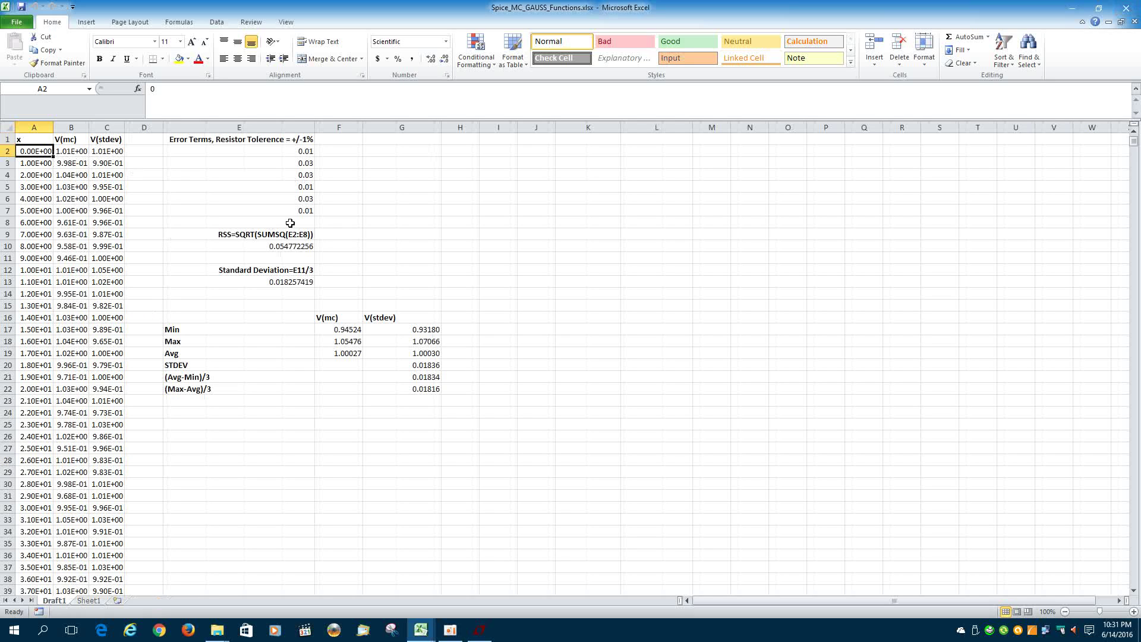
click(299, 150)
drag(299, 151, 299, 209)
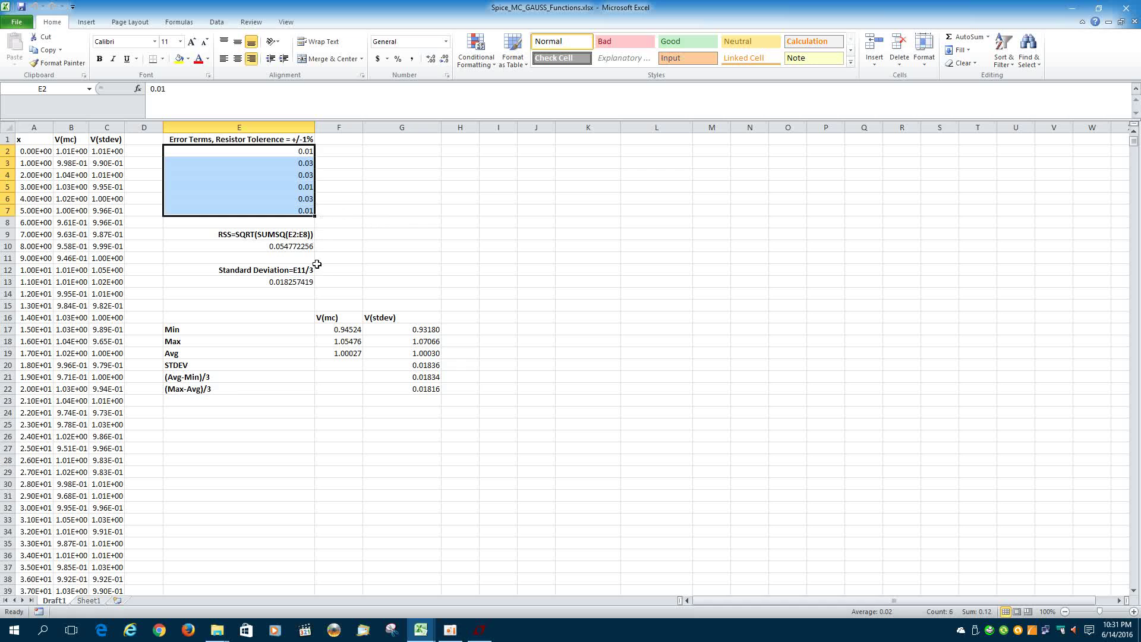
click(291, 246)
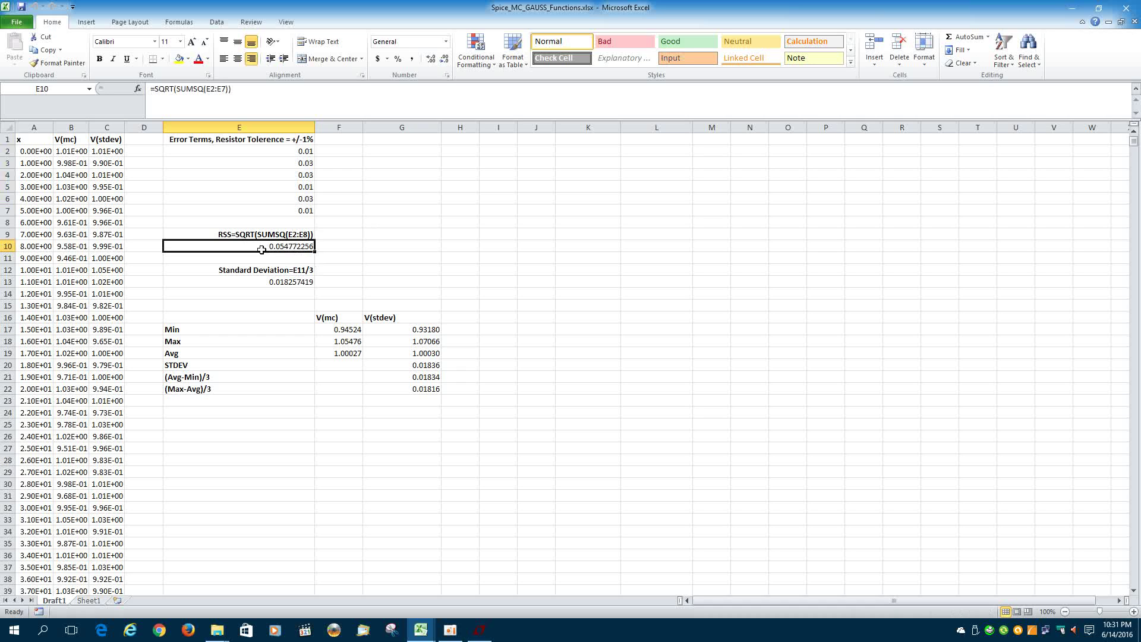
click(292, 284)
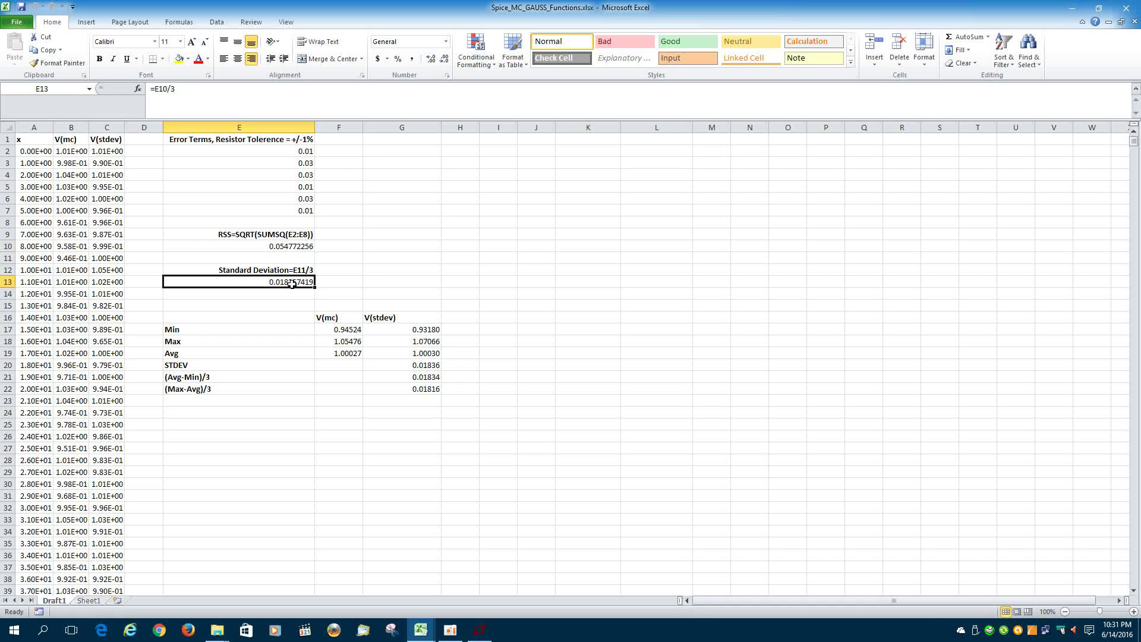
click(326, 332)
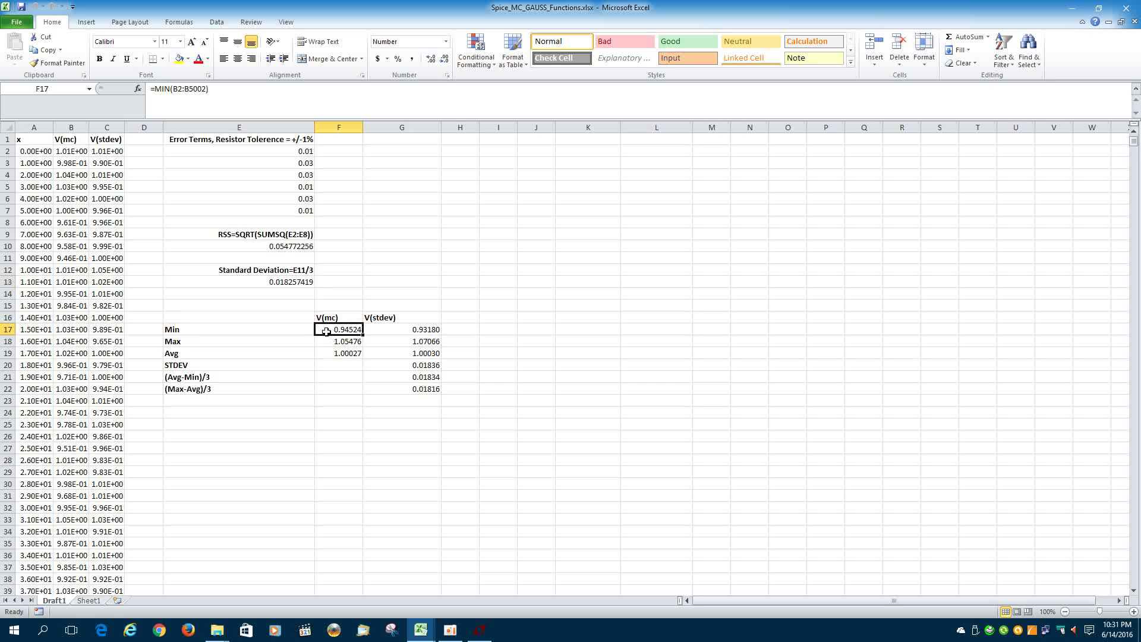
click(416, 331)
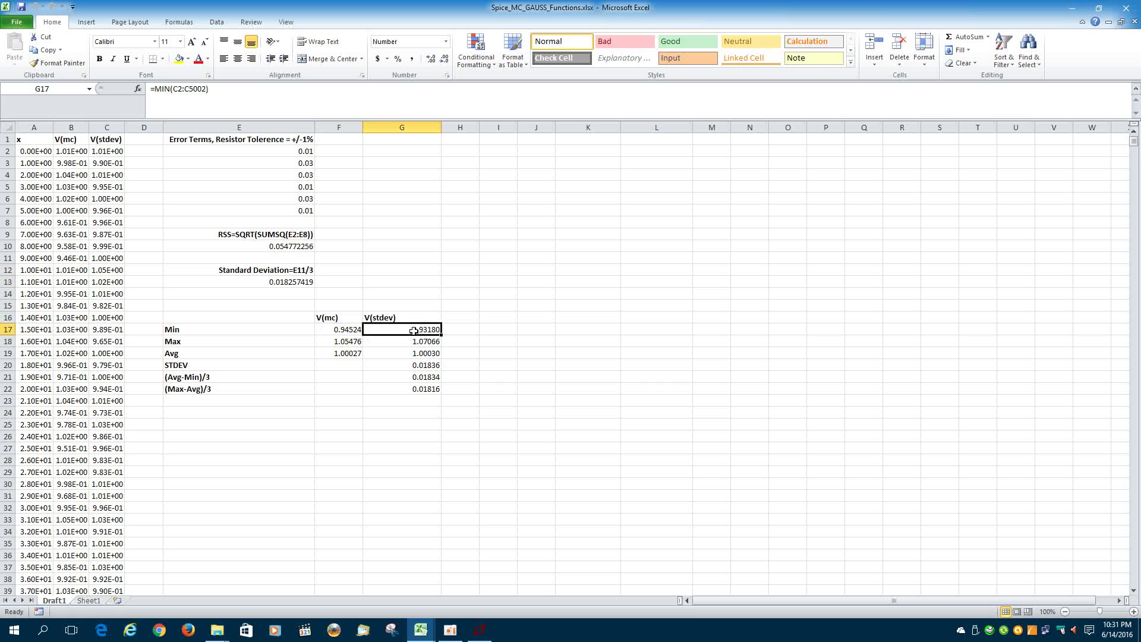
click(354, 343)
click(435, 344)
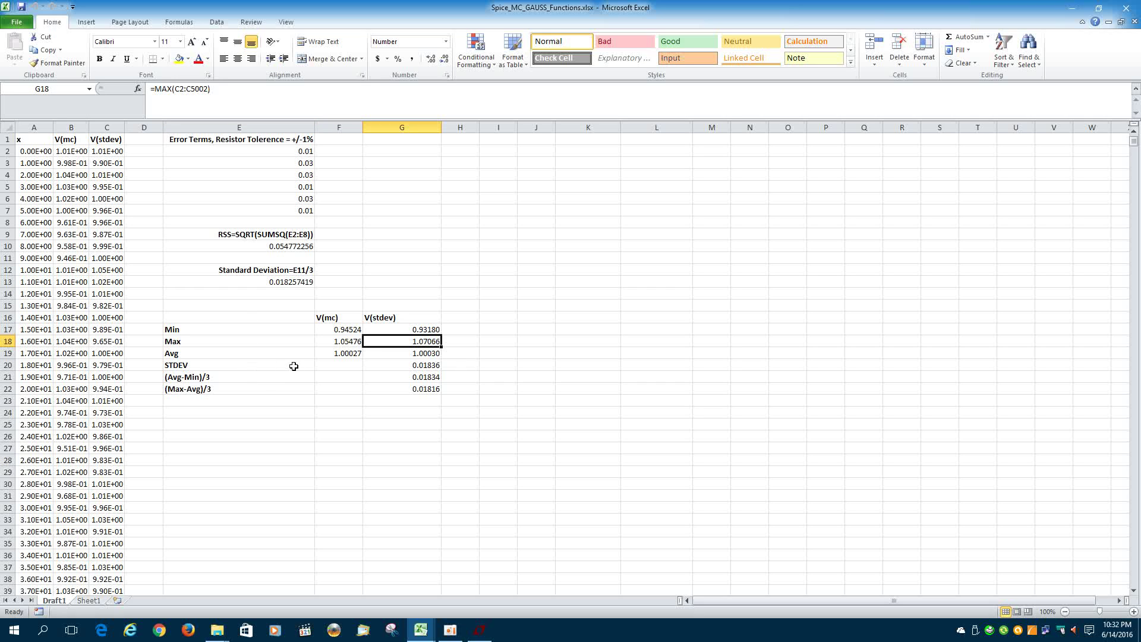
click(413, 365)
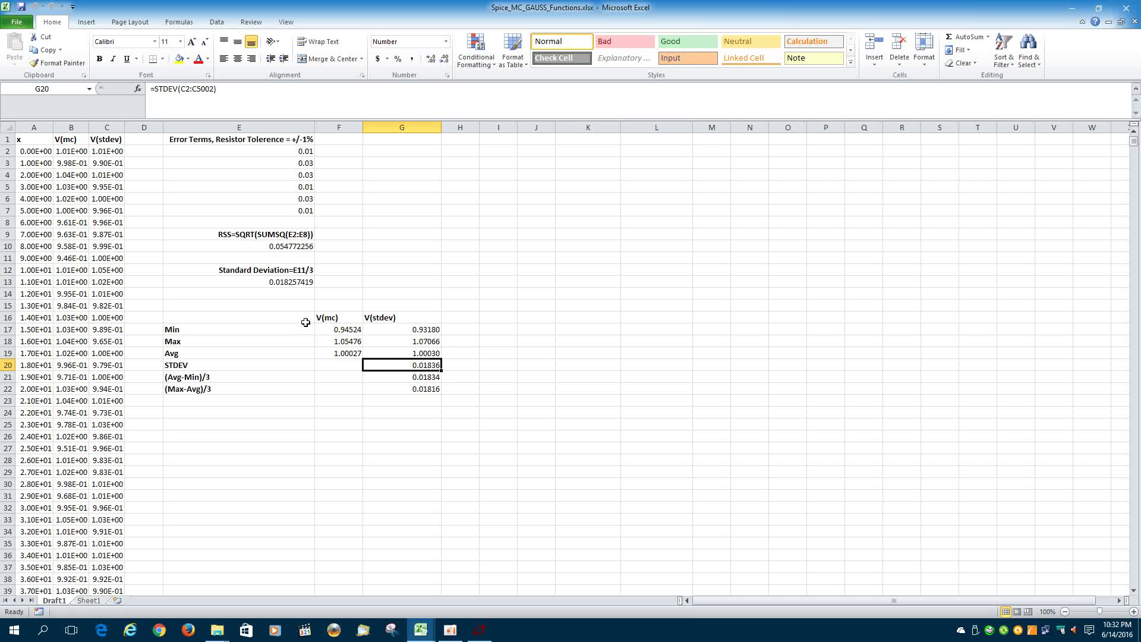
click(292, 287)
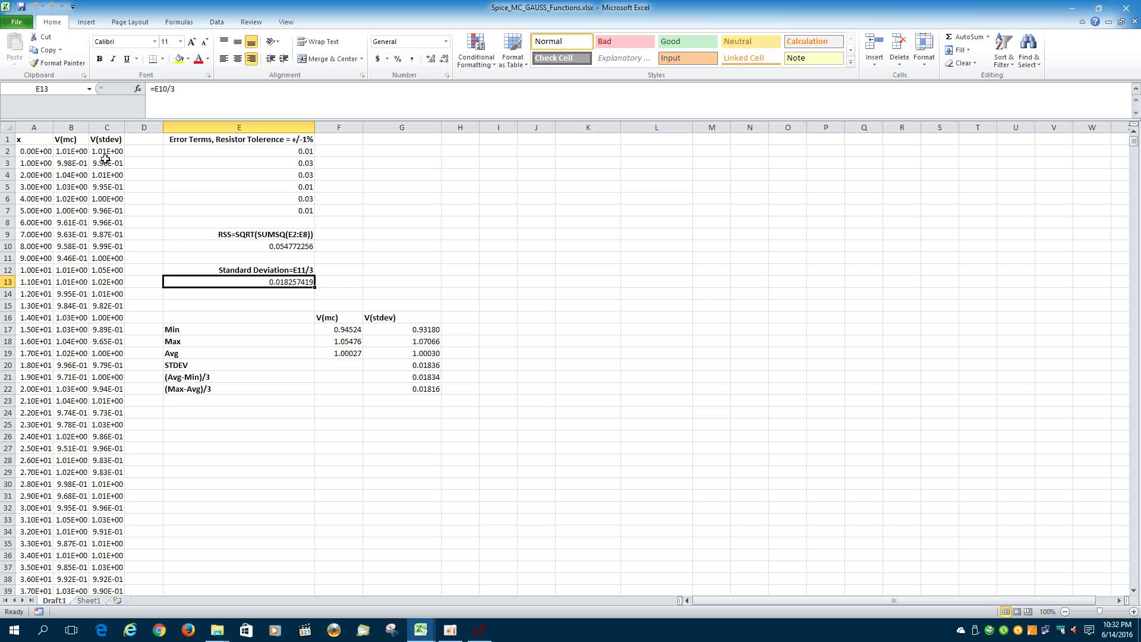
drag(104, 152, 107, 330)
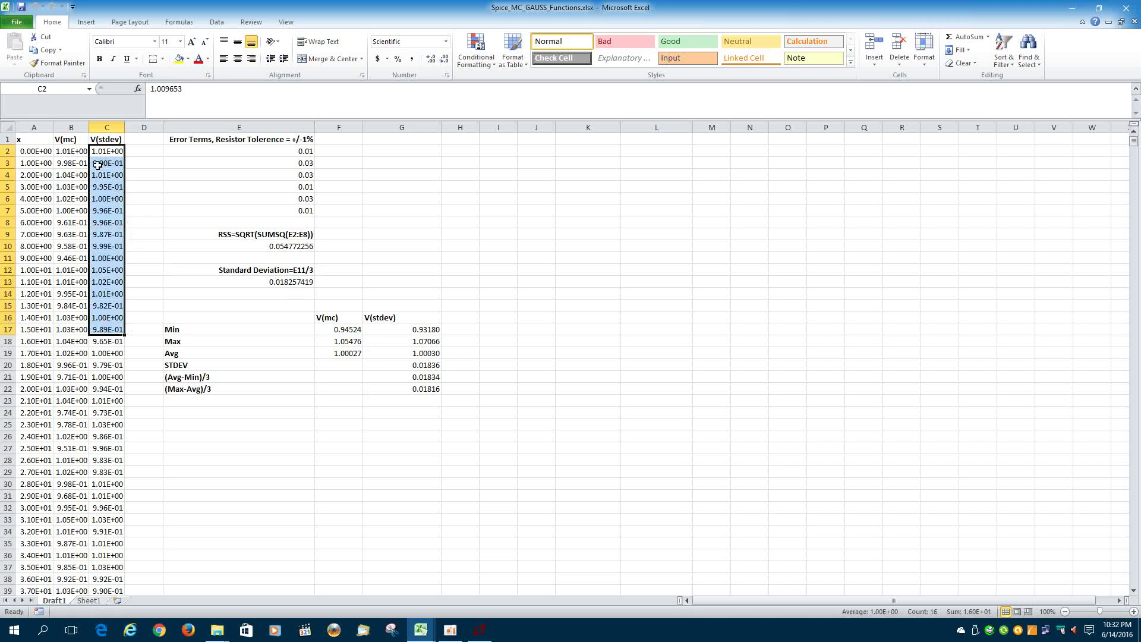
drag(71, 153, 73, 319)
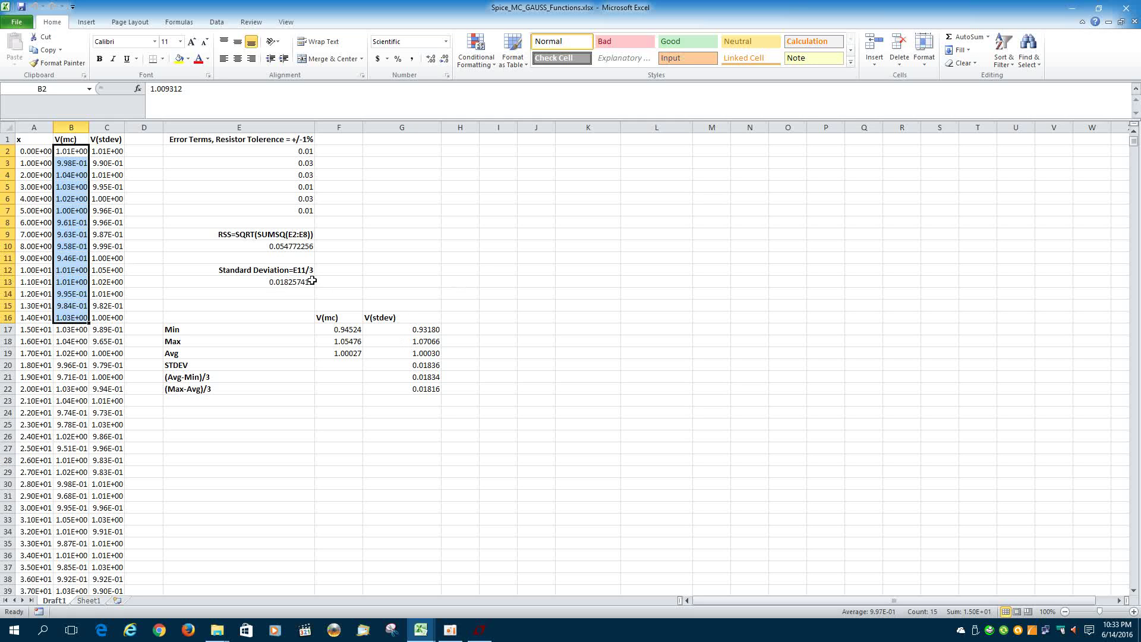
click(466, 268)
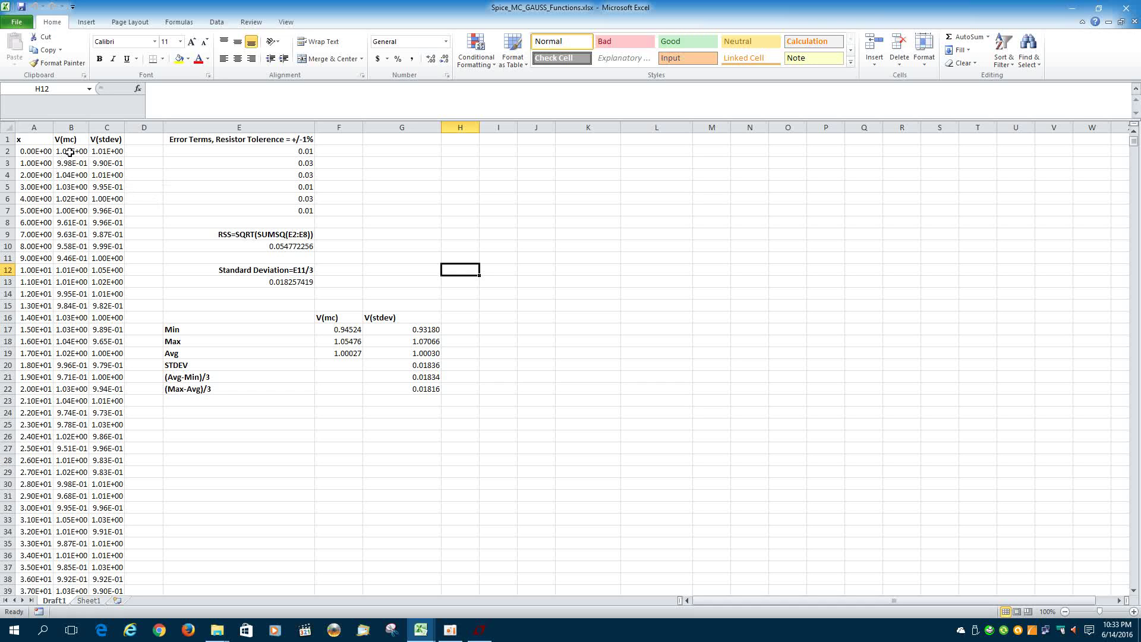
drag(69, 152, 70, 211)
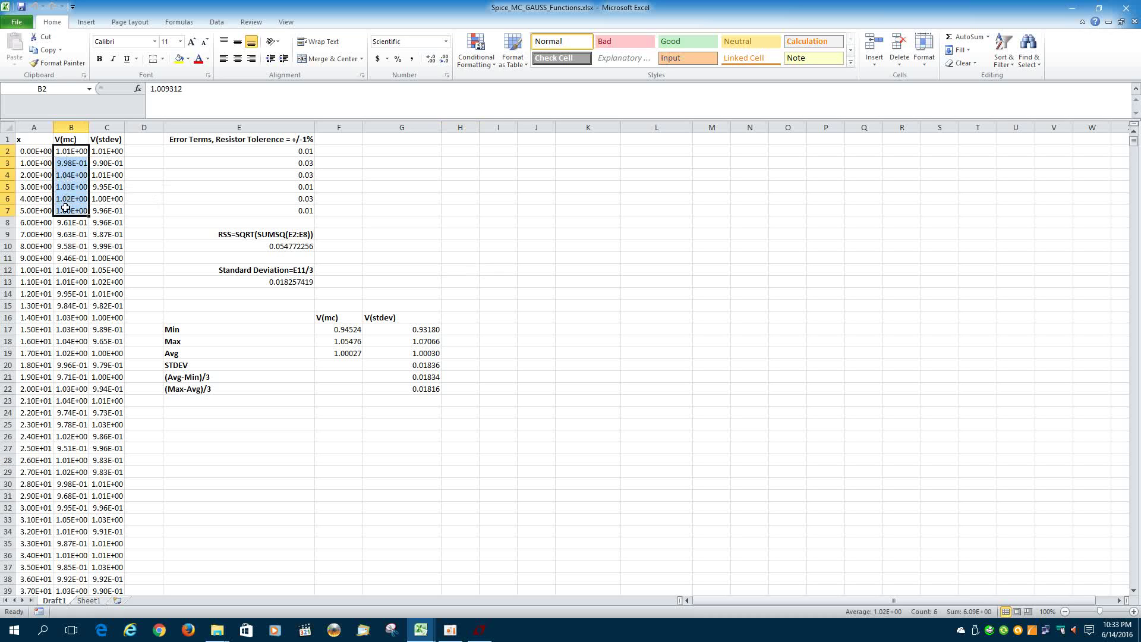
click(110, 151)
drag(111, 151, 110, 243)
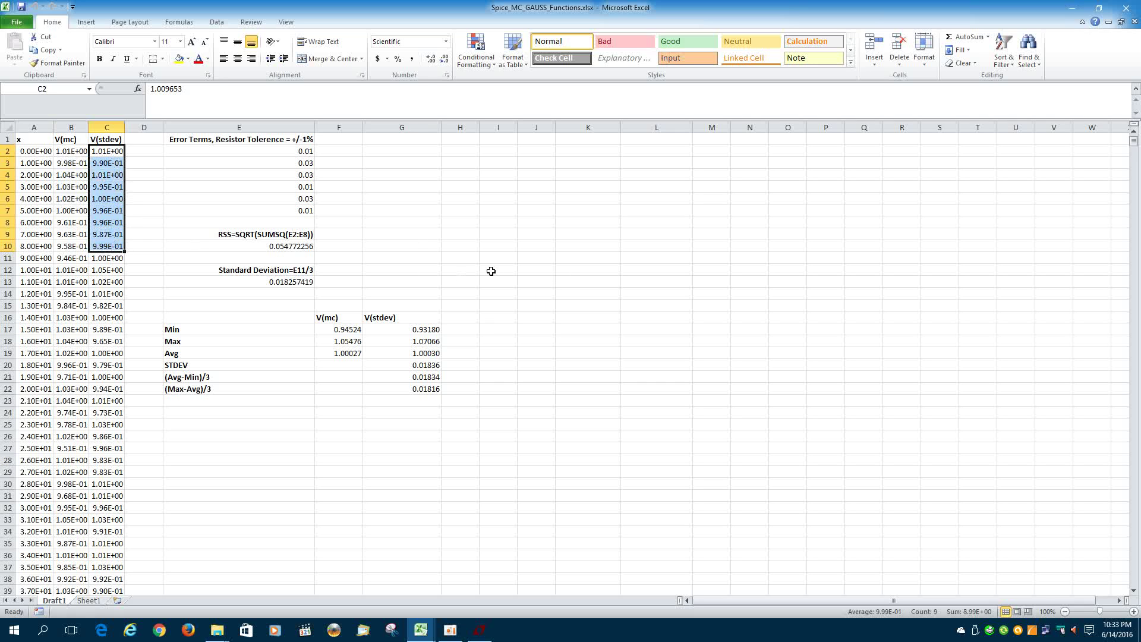
click(104, 153)
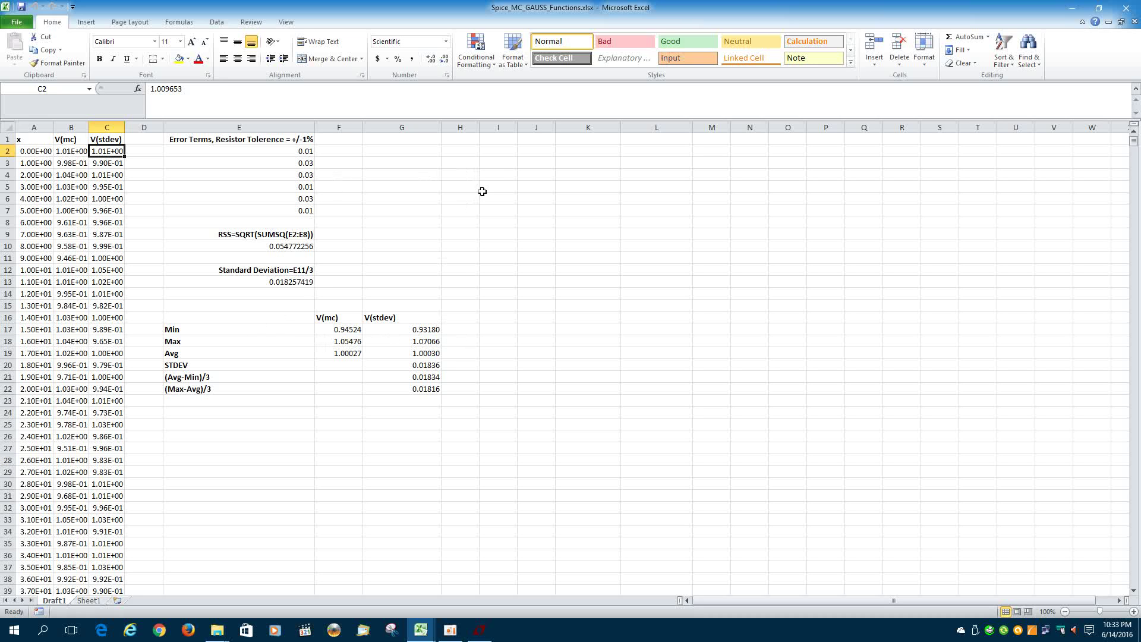
Head column I 'bin range' and enter the starting bin value 0.93 in I2.
click(499, 150)
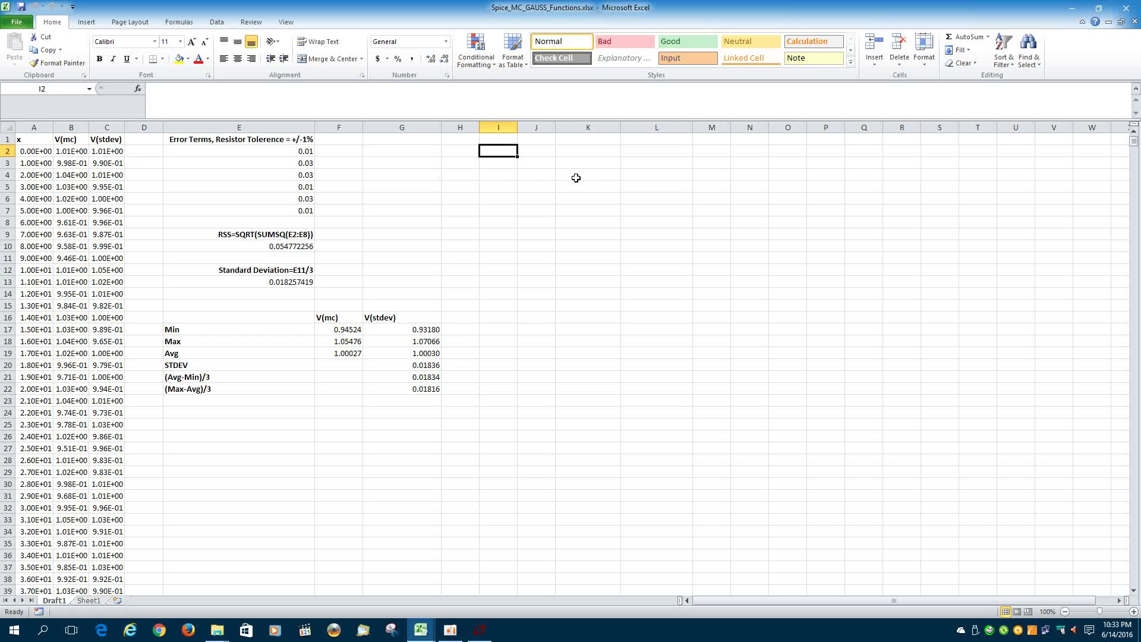
click(505, 139)
text(bin range)
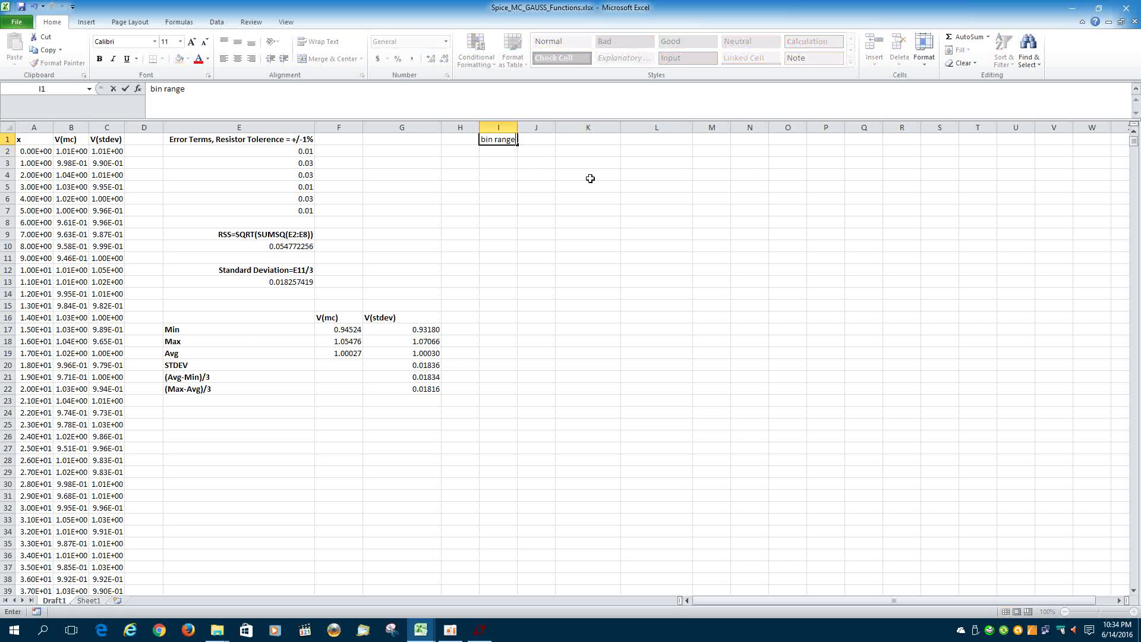
key(Return)
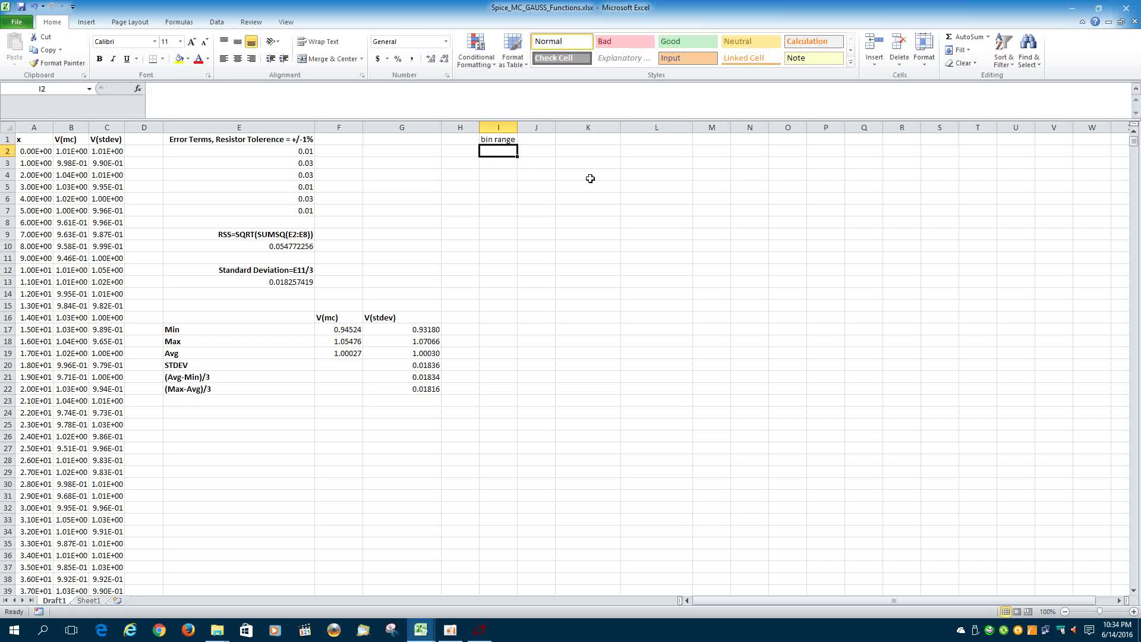
click(432, 332)
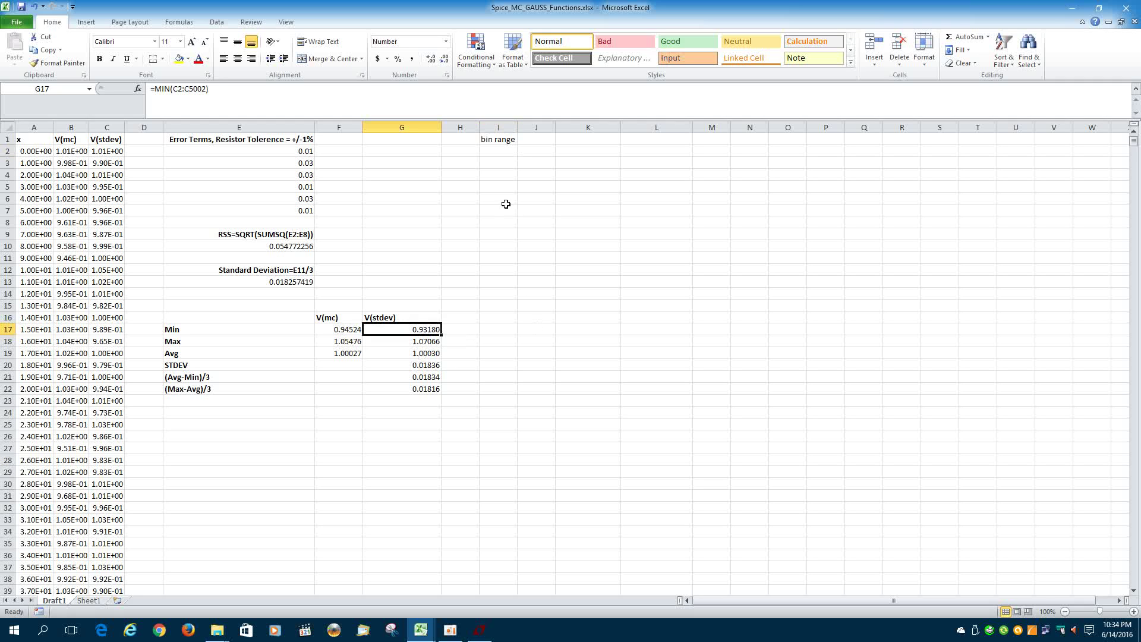
click(503, 151)
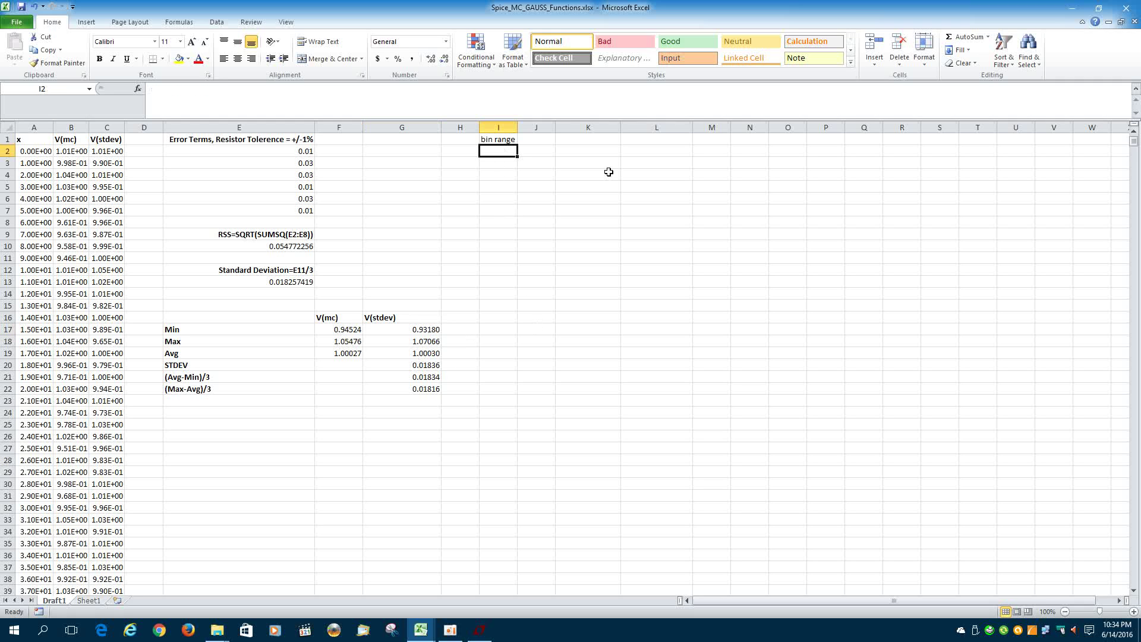
text(0.93)
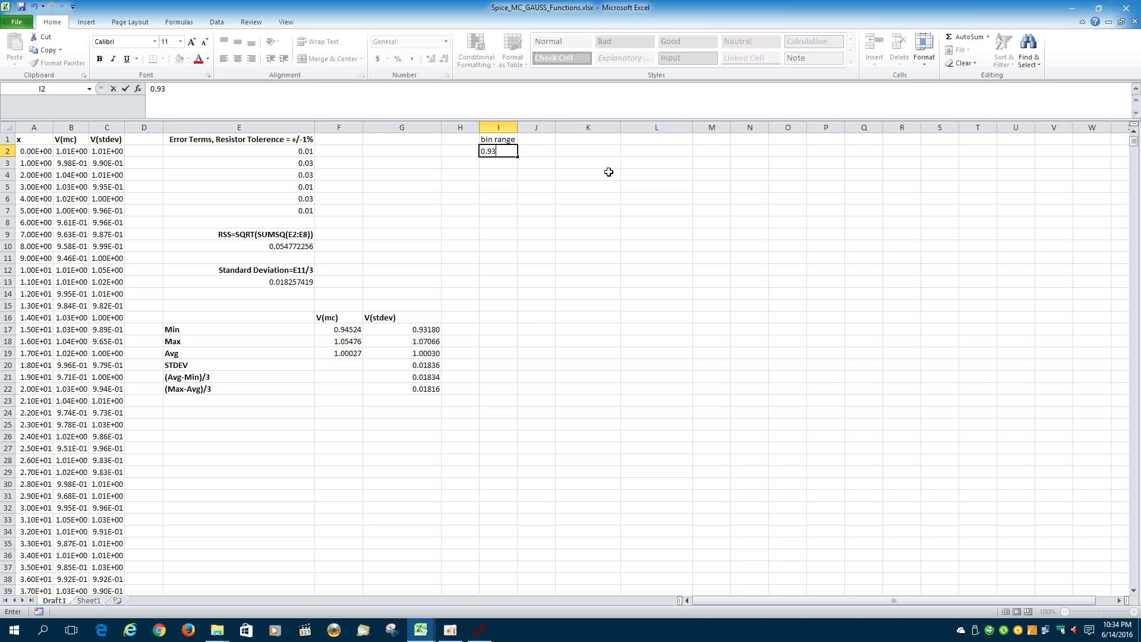
key(Return)
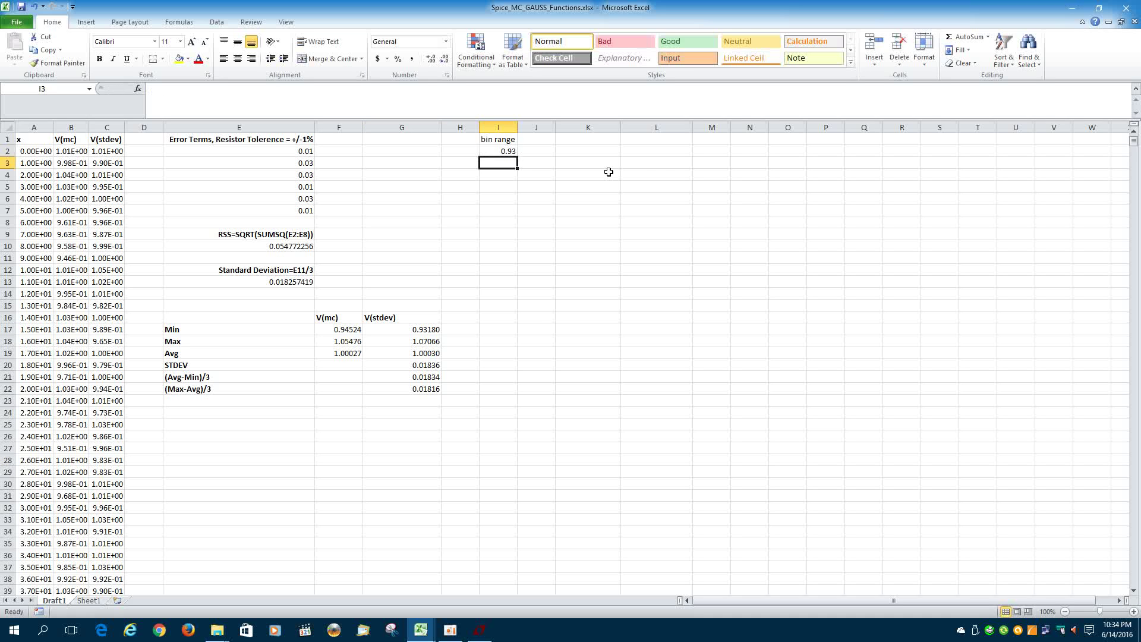
Enter =I2+0.025 in I3 and fill it down through I54.
text(=)
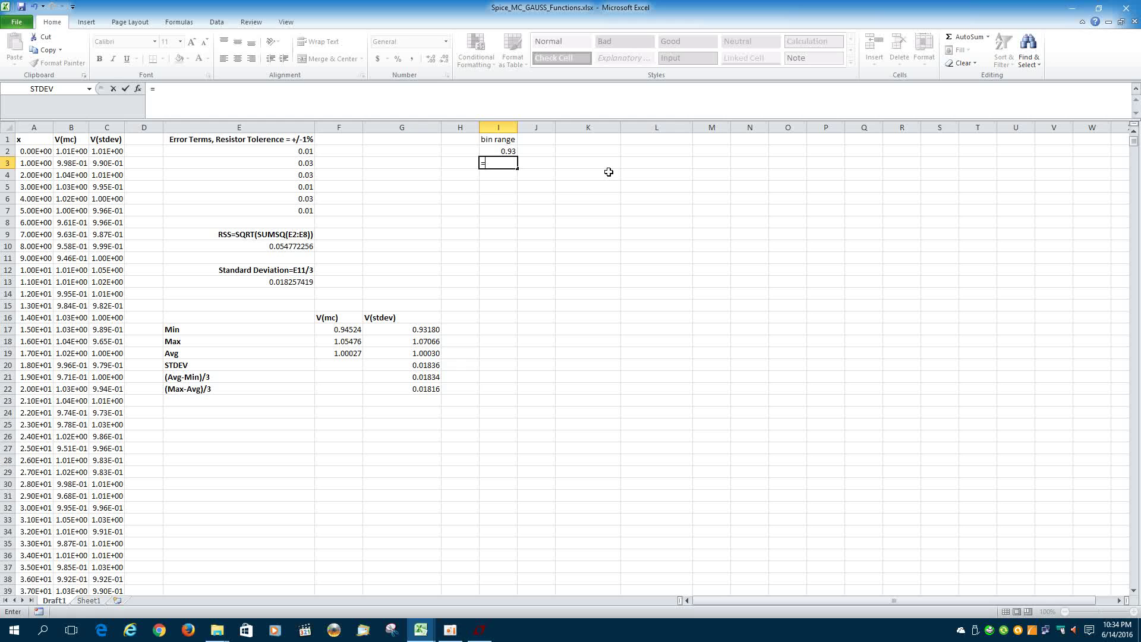
text(i2+0.025)
key(Return)
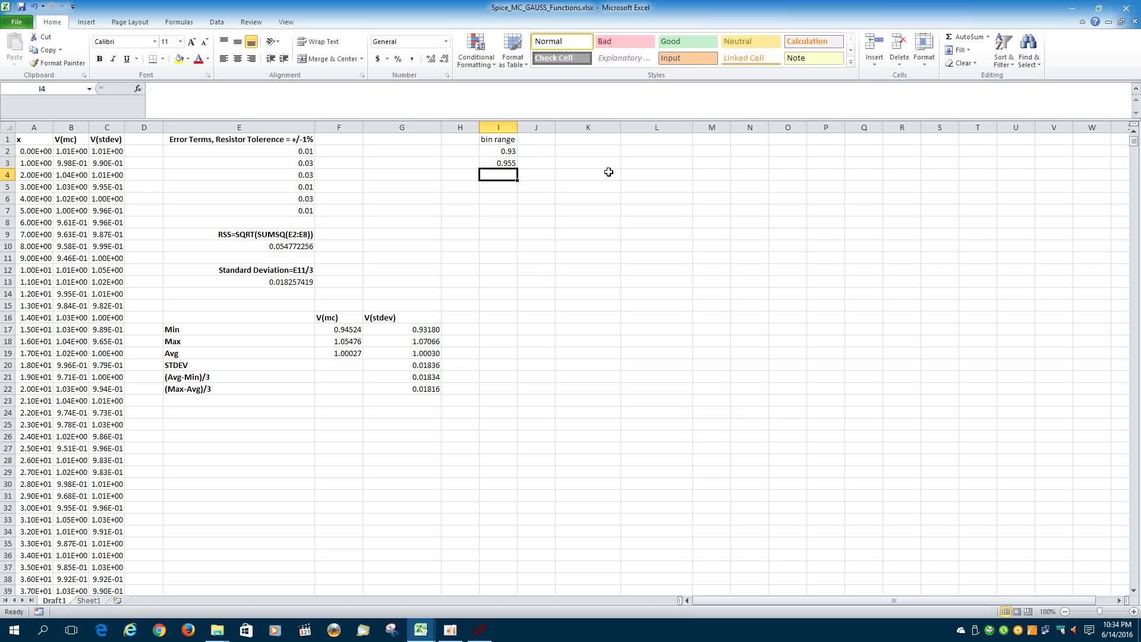
key(Up)
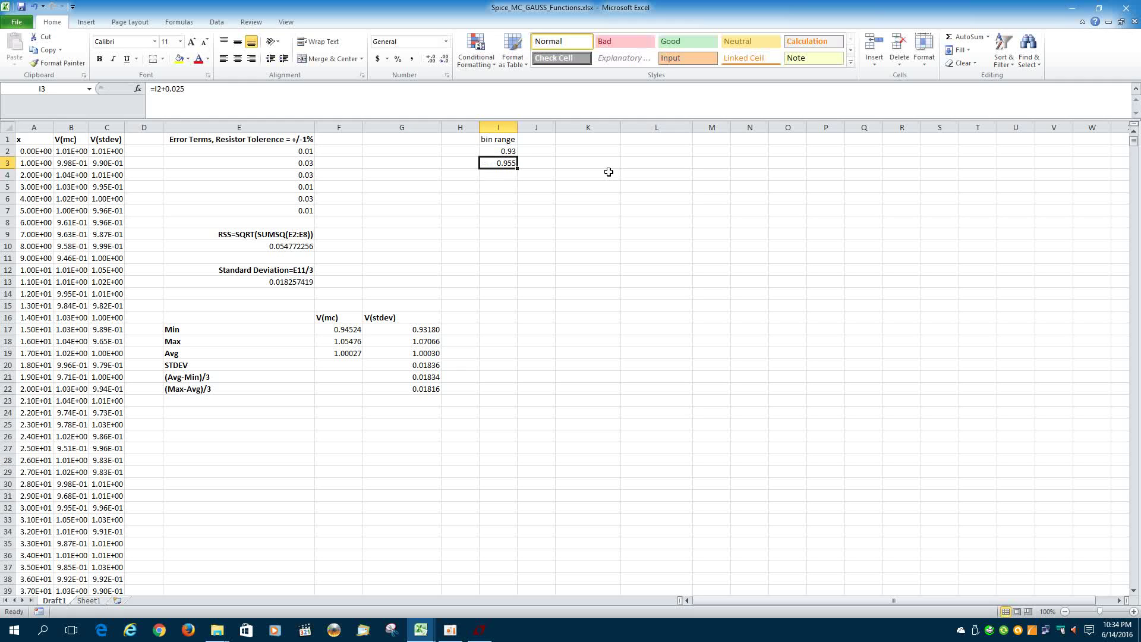
key(ctrl+c)
key(Down)
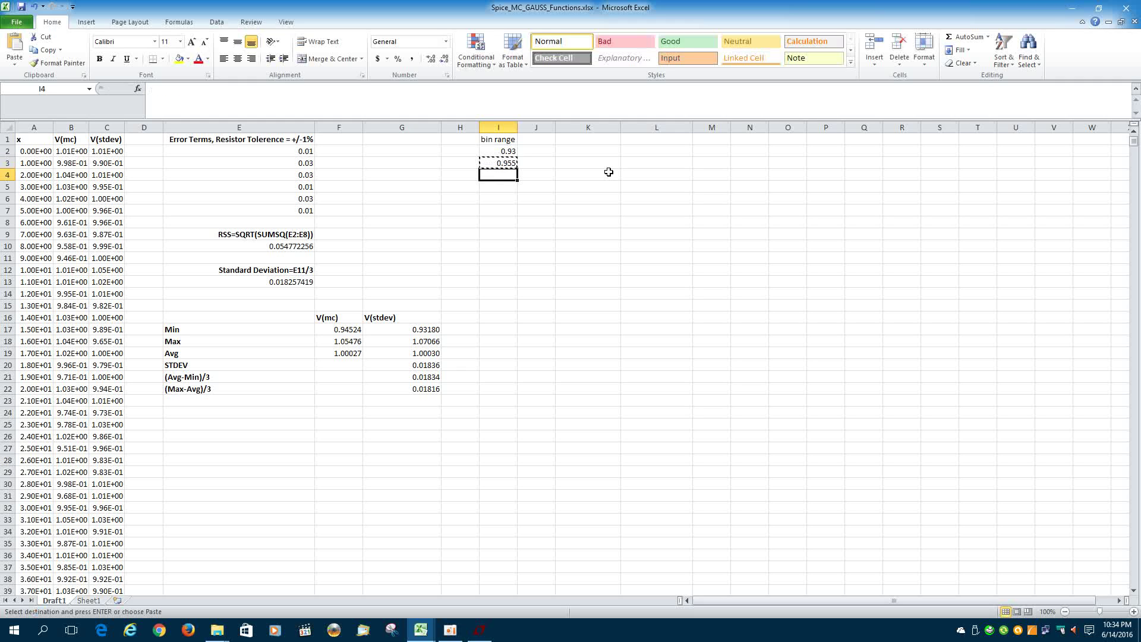
key(shift+Down)
key(shift+Down)
key(shift+Down)
key(shift+Down)
key(shift+Down)
key(shift+Down)
key(shift+Down)
key(shift+Down)
key(shift+Down)
key(shift+Down)
key(shift+Down)
key(shift+Down)
key(shift+Down)
key(shift+Down)
key(shift+Down)
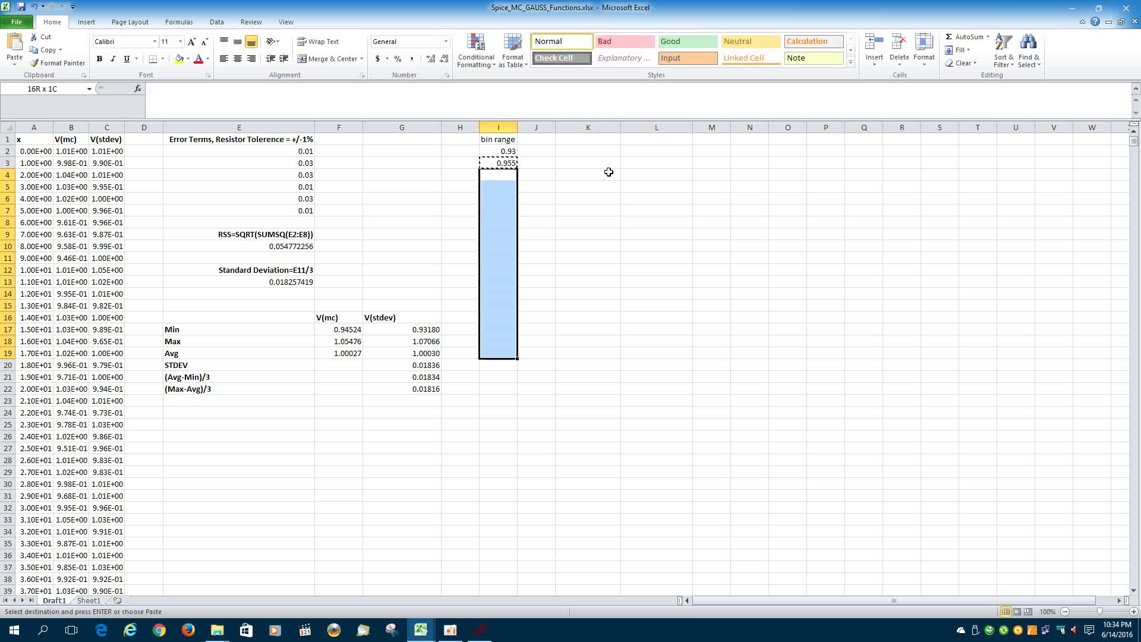
key(shift+Down)
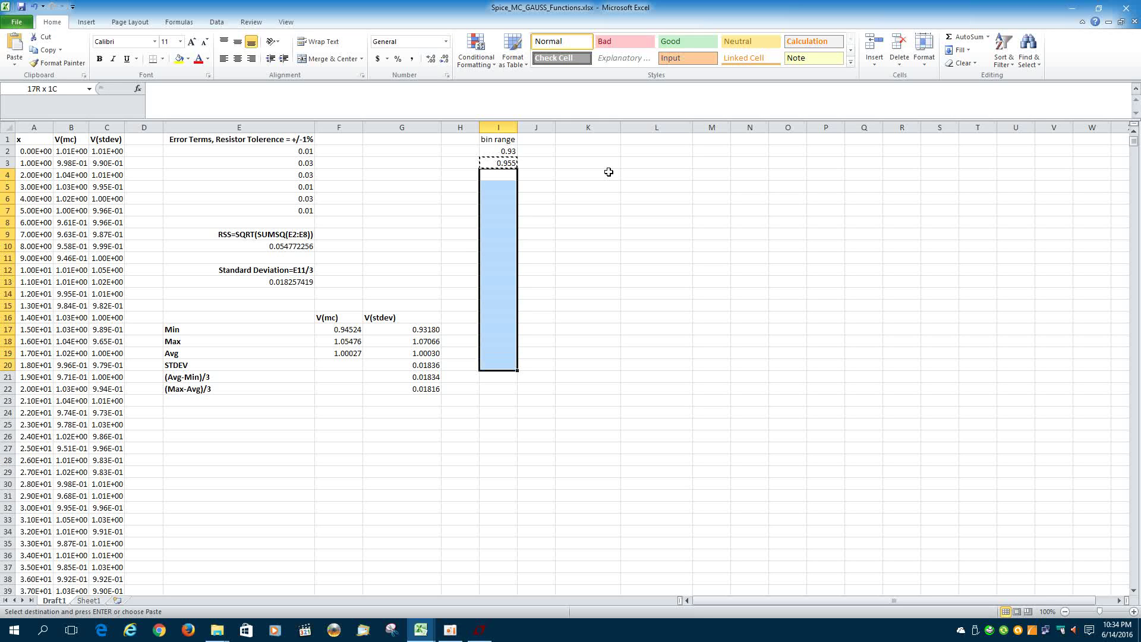
key(shift+Down)
key(shift+Down)
key(shift+Down)
key(shift+Down)
key(shift+Down)
key(shift+Down)
key(shift+Down)
key(shift+Down)
key(shift+Down)
key(shift+Down)
key(shift+Down)
key(shift+Down)
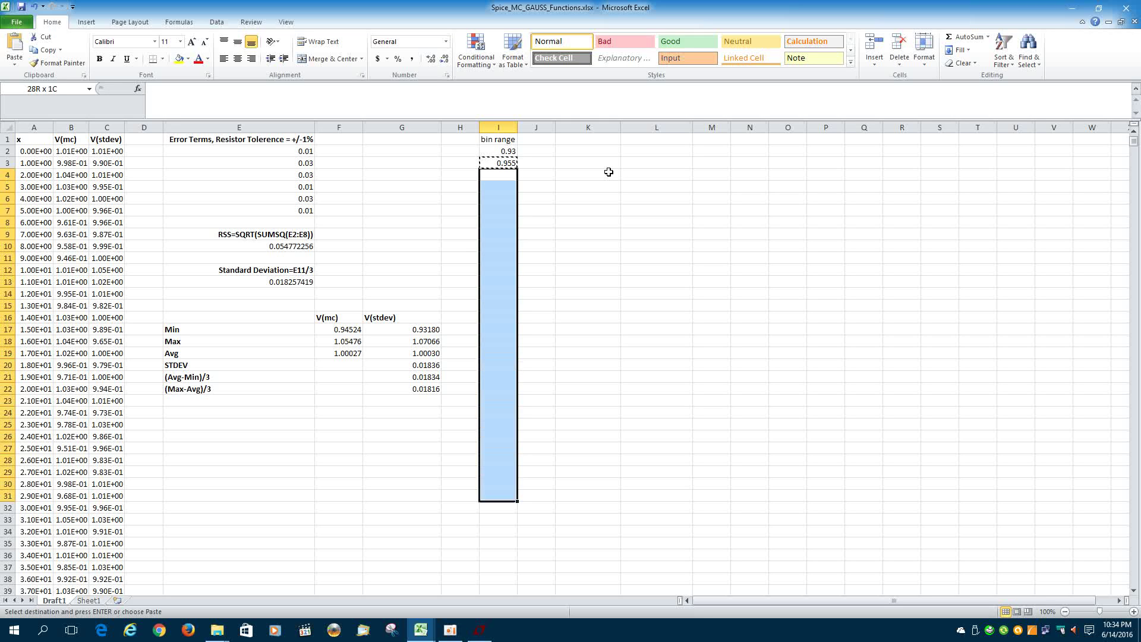
key(shift+Down)
key(shift+Down)
key(shift+Down)
key(shift+Down)
key(shift+Down)
key(shift+Down)
key(shift+Down)
key(shift+Down)
key(shift+Down)
key(shift+Down)
key(shift+Down)
key(shift+Down)
key(shift+Down)
key(shift+Down)
key(shift+Down)
key(shift+Down)
key(shift+Down)
key(shift+Down)
key(shift+Down)
key(shift+Down)
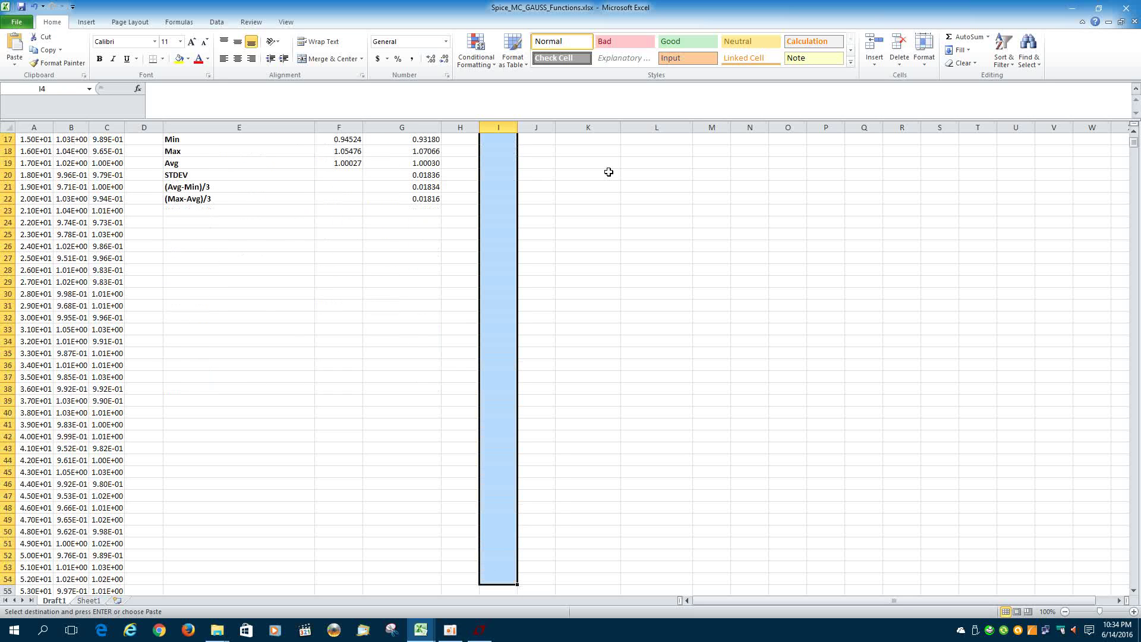
key(ctrl+v)
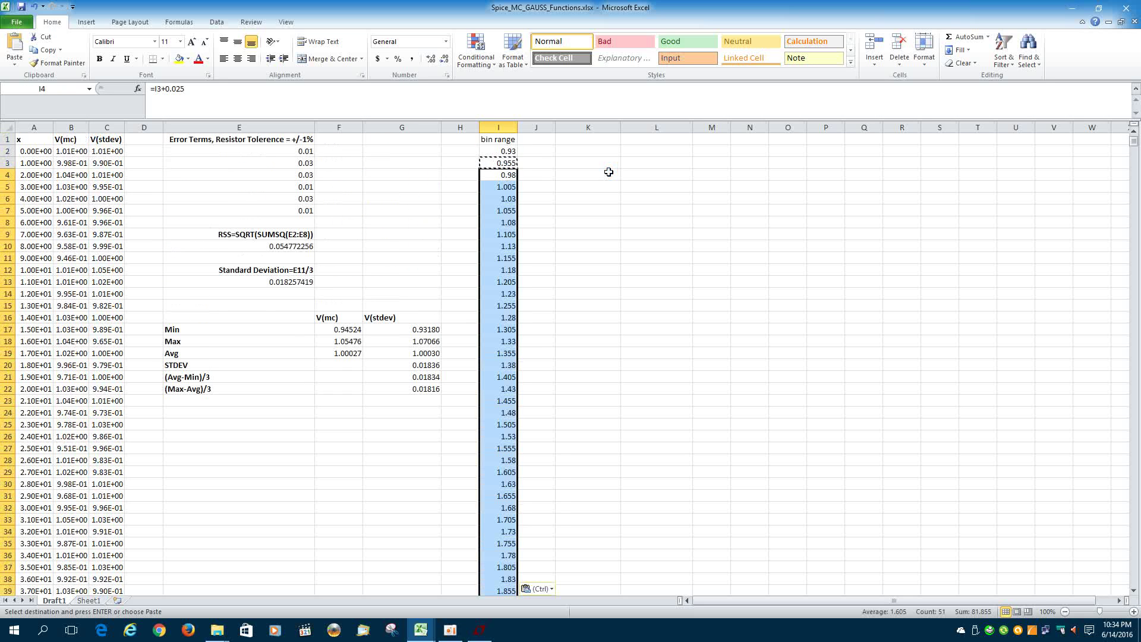
key(Down)
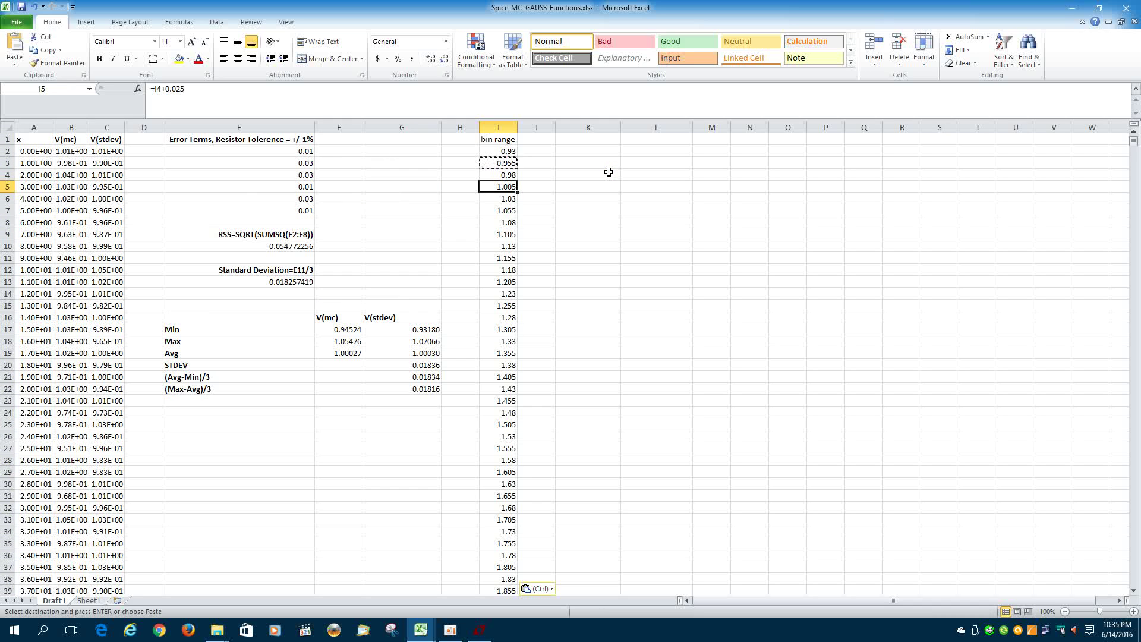
key(Up)
key(Up)
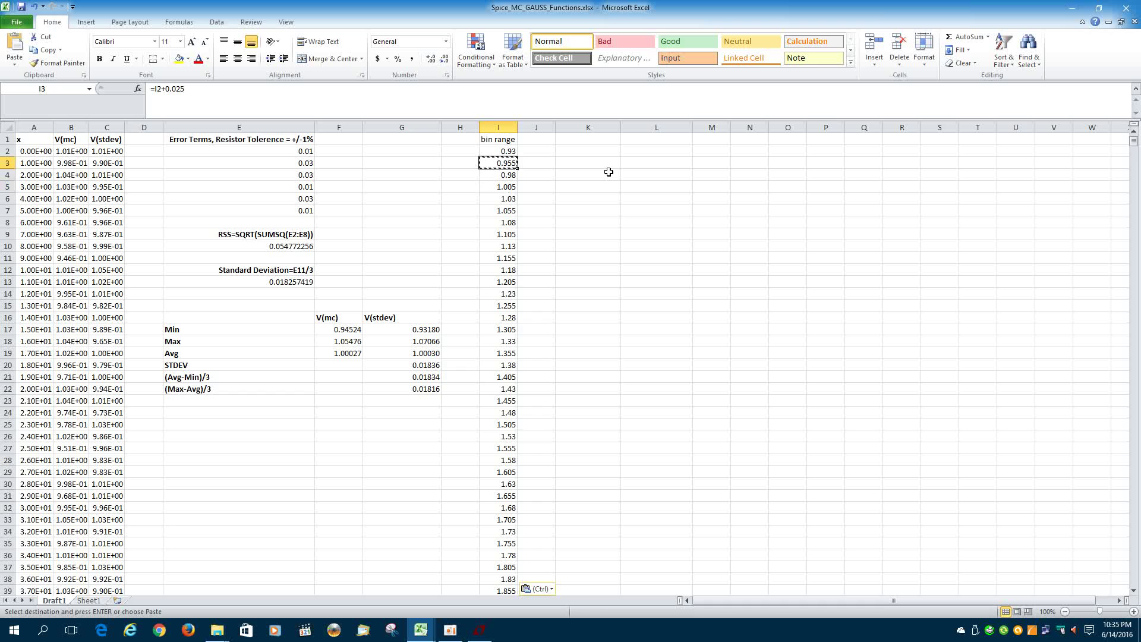
key(Escape)
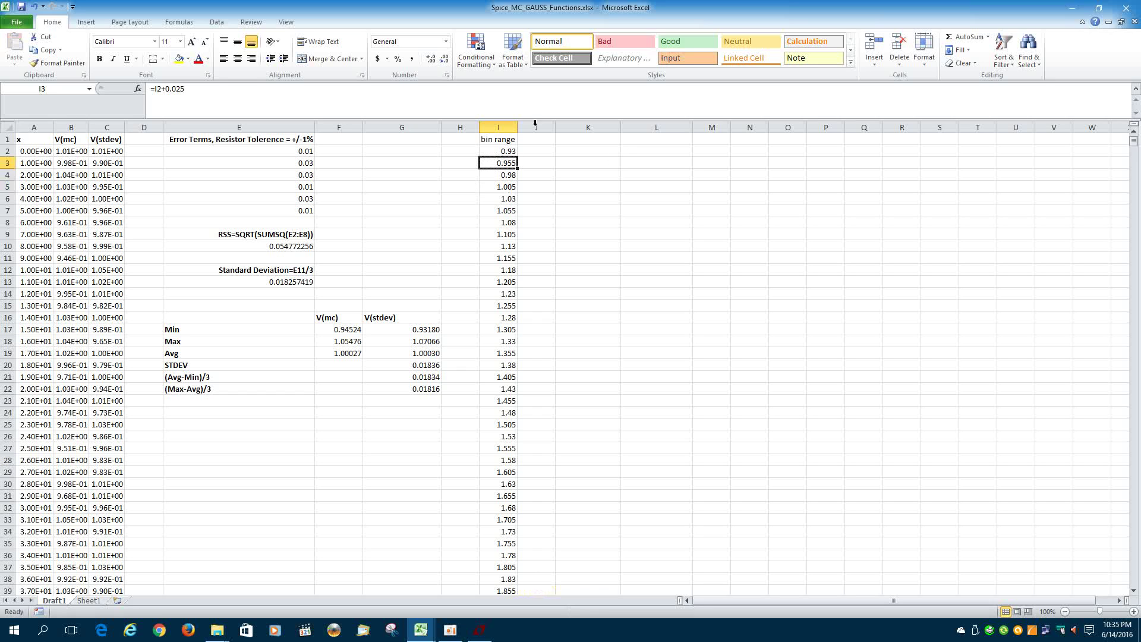
Change the I3 step to 0.0025 and refill I4:I54 with the new formula.
click(179, 89)
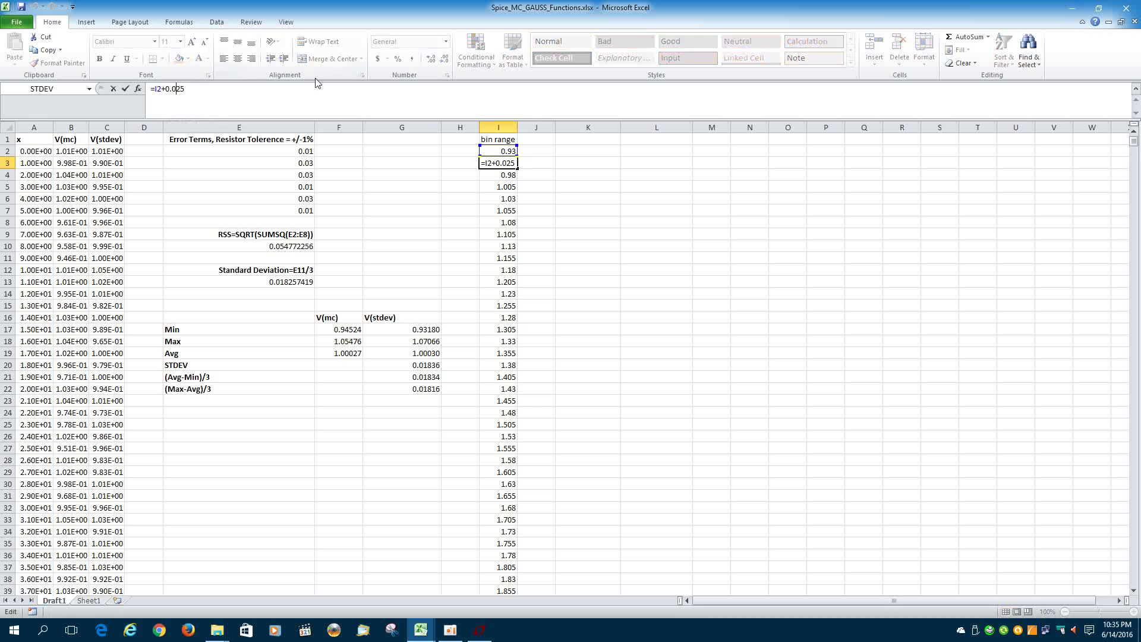
text(0)
key(Return)
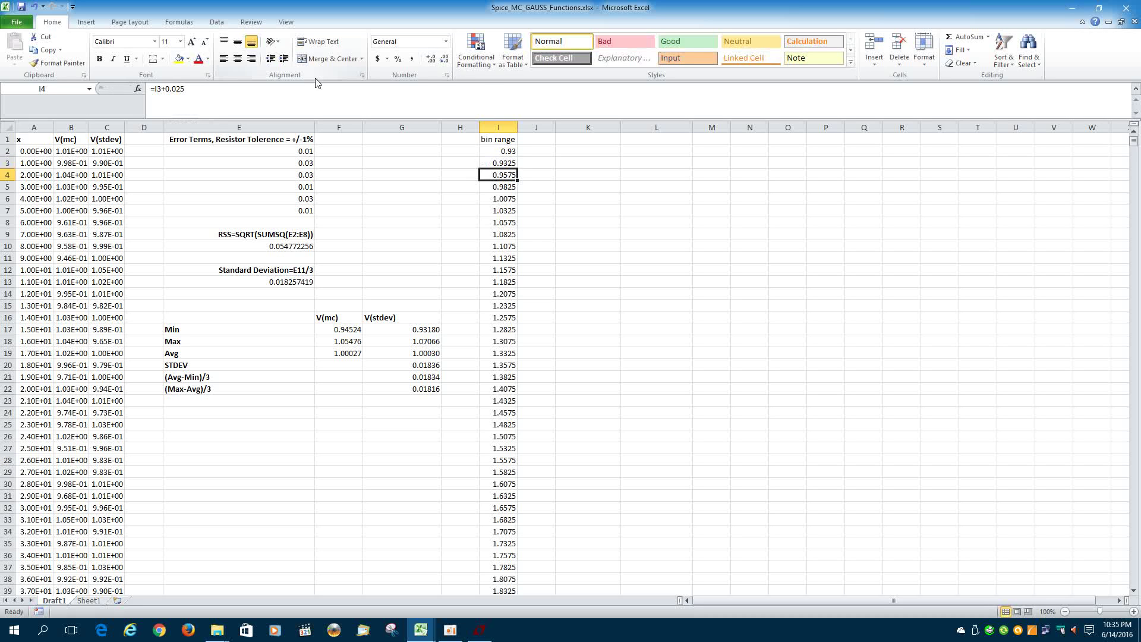
key(Up)
key(ctrl+c)
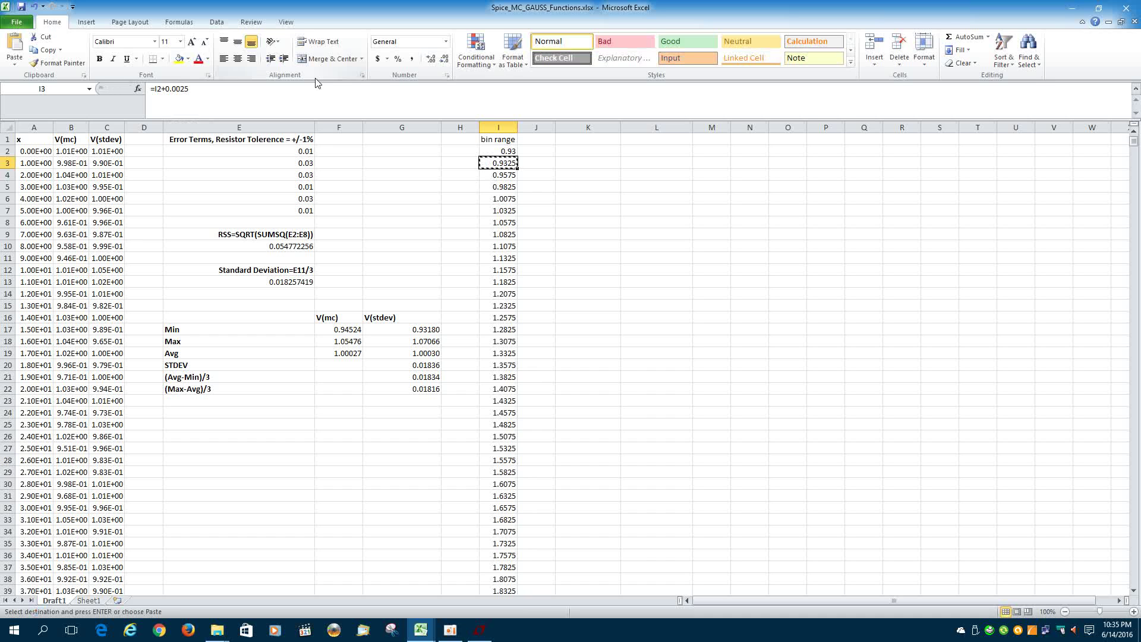
key(Down)
key(shift+Down)
key(shift+Down)
key(shift+Down)
key(shift+Down)
key(shift+Down)
key(shift+Down)
key(shift+Down)
key(shift+Down)
key(shift+Down)
key(shift+Down)
key(shift+Down)
key(shift+Down)
key(shift+Down)
key(shift+Down)
key(shift+Down)
key(shift+Down)
key(shift+Down)
key(shift+Down)
key(shift+Down)
key(shift+Down)
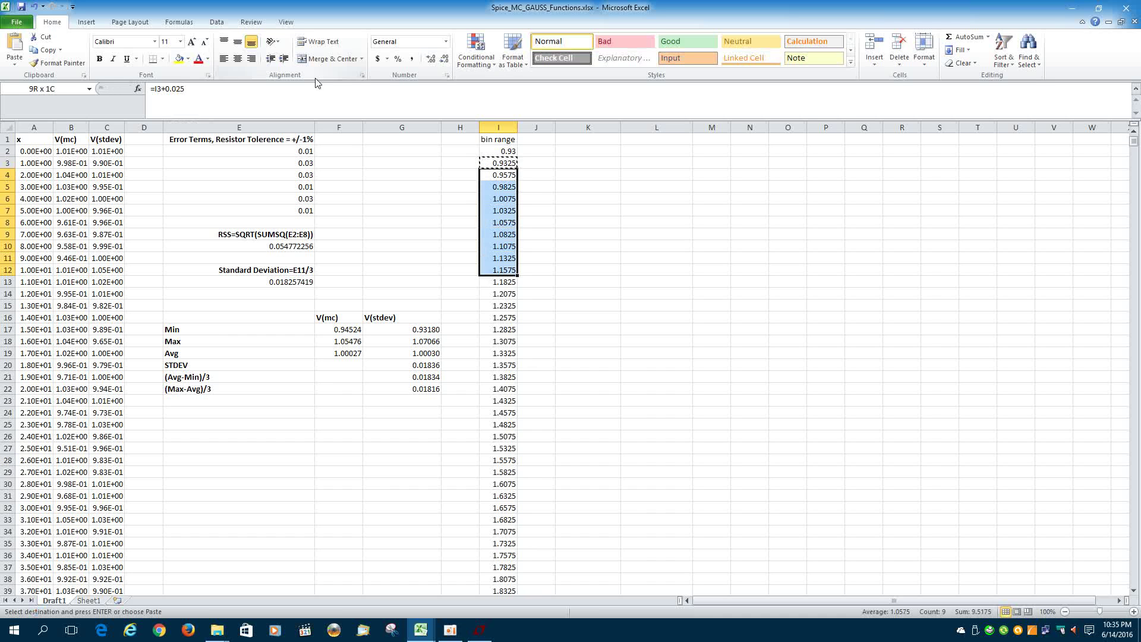
key(shift+Down)
key(shift+Down)
key(shift+Down)
key(shift+Down)
key(shift+Down)
key(shift+Down)
key(shift+Down)
key(shift+Down)
key(shift+Down)
key(shift+Down)
key(shift+Down)
key(shift+Down)
key(shift+Down)
key(shift+Down)
key(shift+Down)
key(shift+Down)
key(shift+Down)
key(shift+Down)
key(shift+Down)
key(shift+Down)
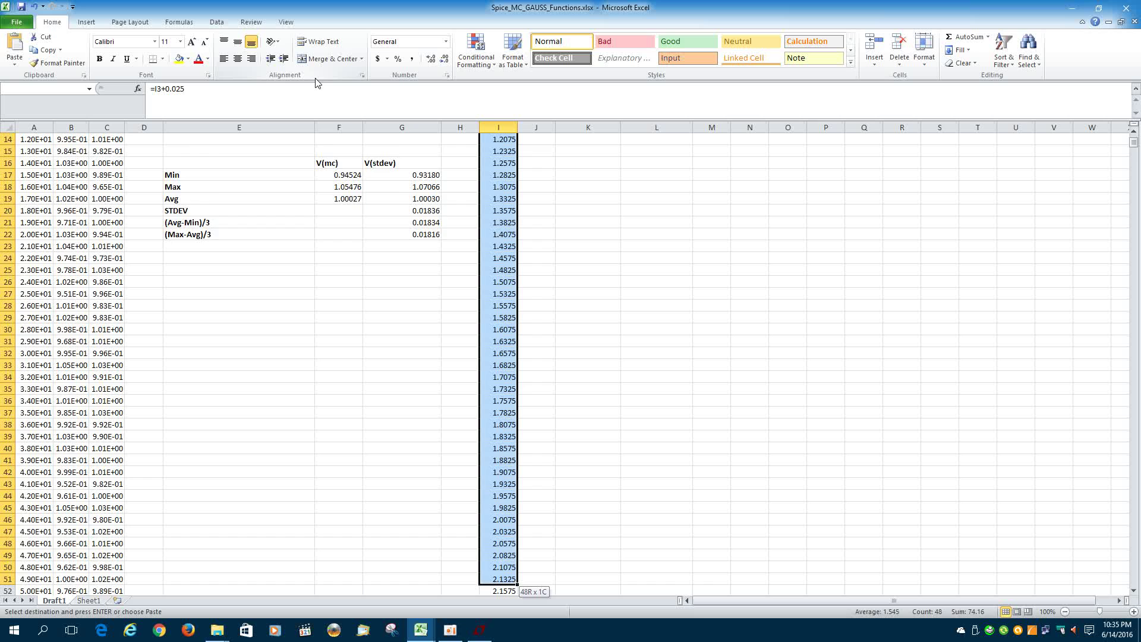
key(shift+Up)
key(shift+Up)
key(shift+Up)
key(shift+Up)
key(shift+Up)
key(shift+Up)
key(shift+Up)
key(shift+Up)
key(shift+Up)
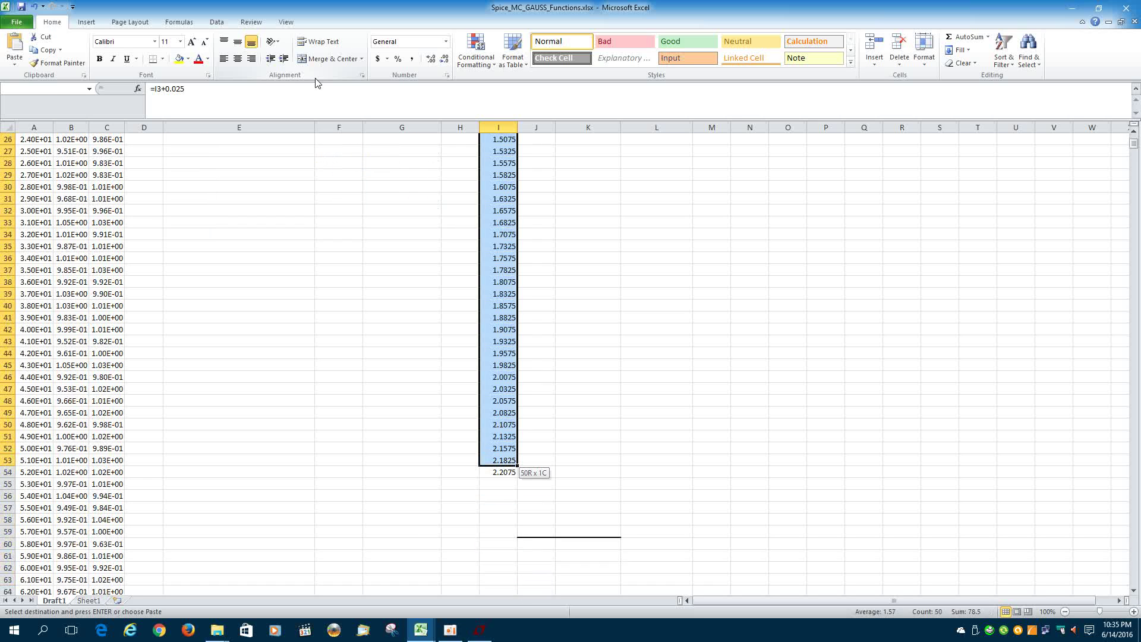
key(ctrl+v)
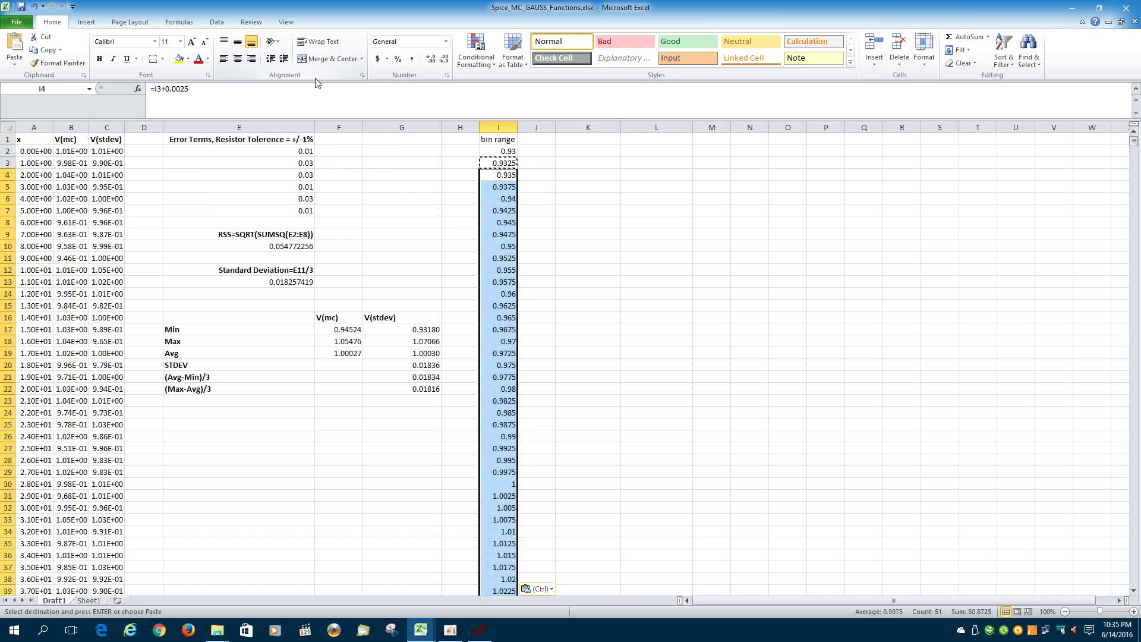
key(Down)
key(Down)
key(Down)
key(Down)
key(Down)
key(Down)
key(Down)
key(Down)
key(Down)
key(Down)
key(Down)
key(Down)
key(Down)
key(Down)
key(Down)
key(Down)
key(Down)
key(Down)
key(Down)
key(Down)
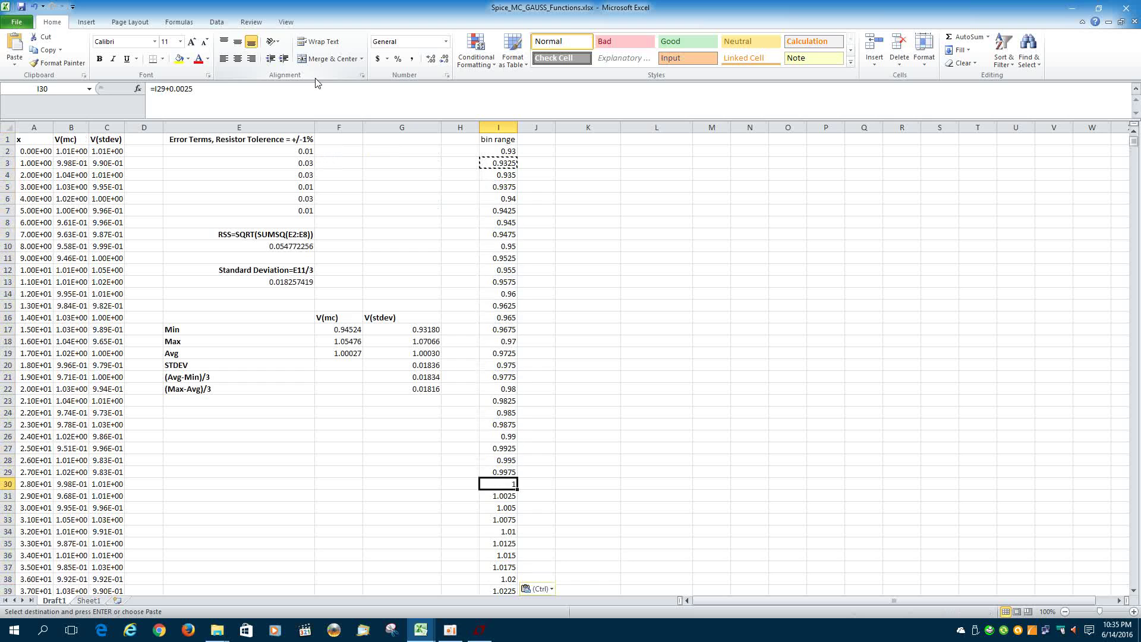
key(Down)
key(Down)
key(Down)
key(Down)
key(Down)
key(Down)
key(Down)
key(Down)
key(Down)
key(Down)
key(Down)
key(Down)
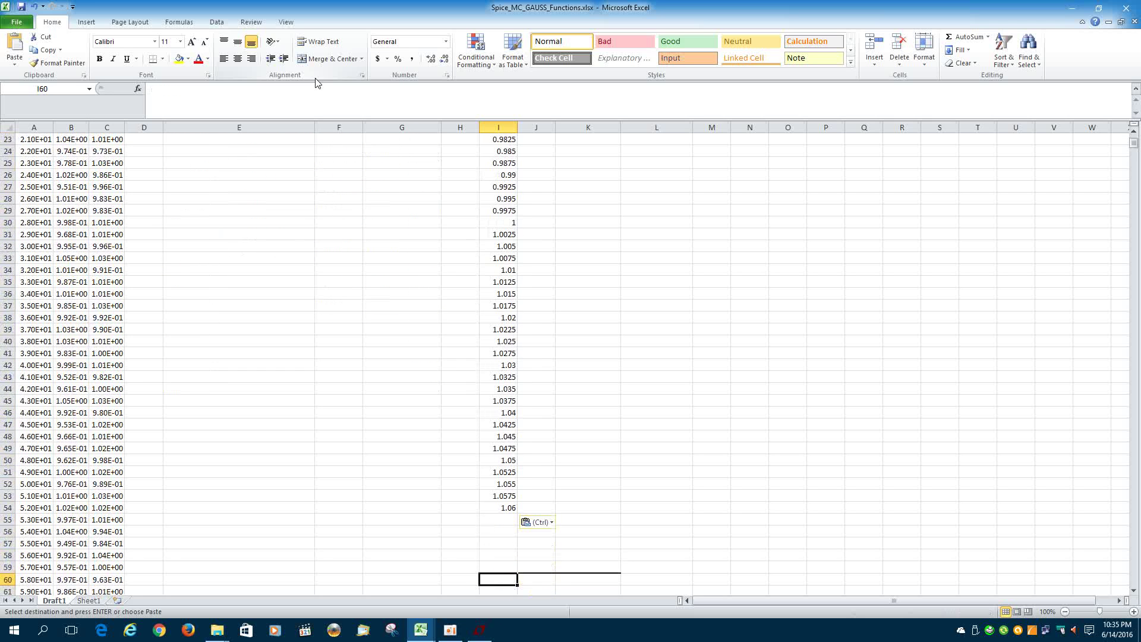
key(Up)
key(Up)
key(Up)
key(Up)
key(Up)
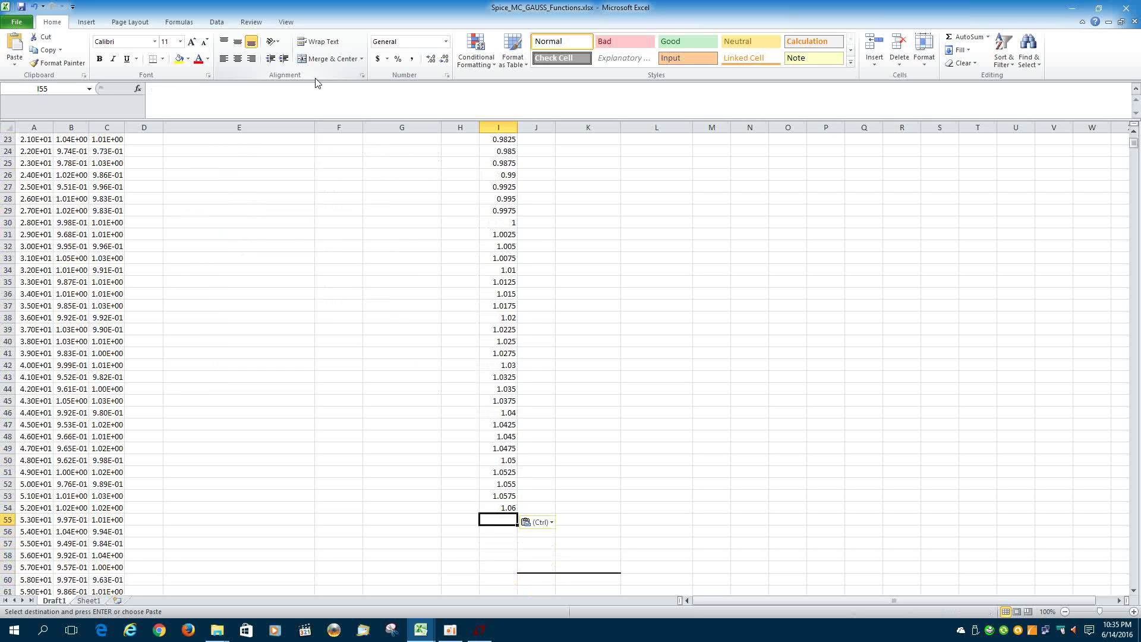
Extend the bins down to row 59 (1.0725), deleting the extra values in I60:I61.
key(ctrl+c)
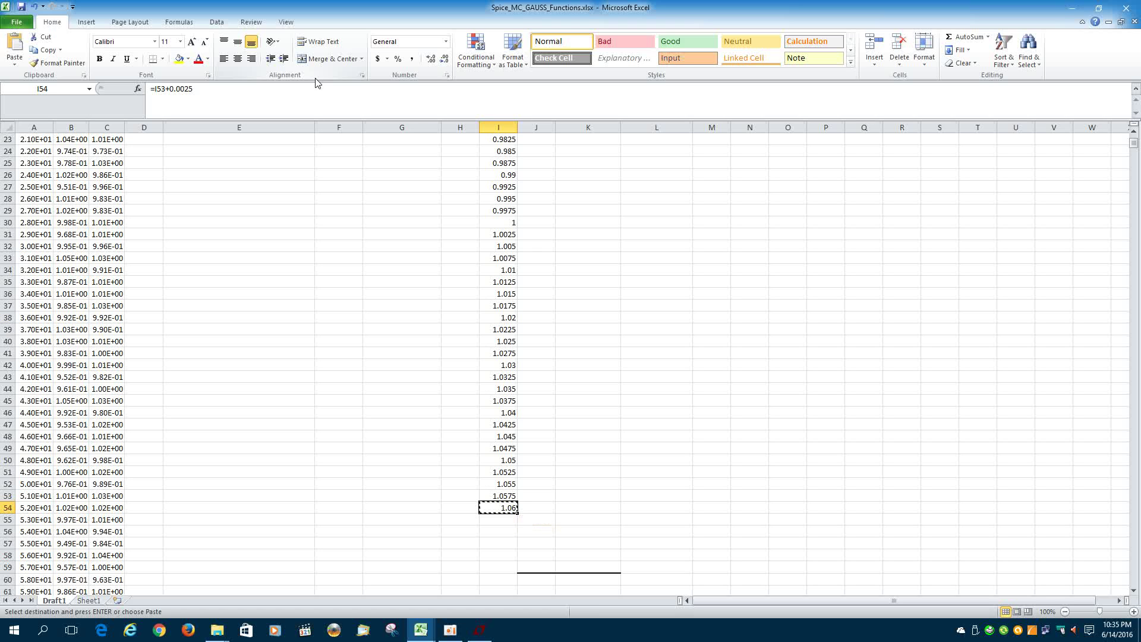
key(Down)
key(shift+Down)
key(shift+Down)
key(shift+Down)
key(shift+Down)
key(shift+Down)
key(shift+Down)
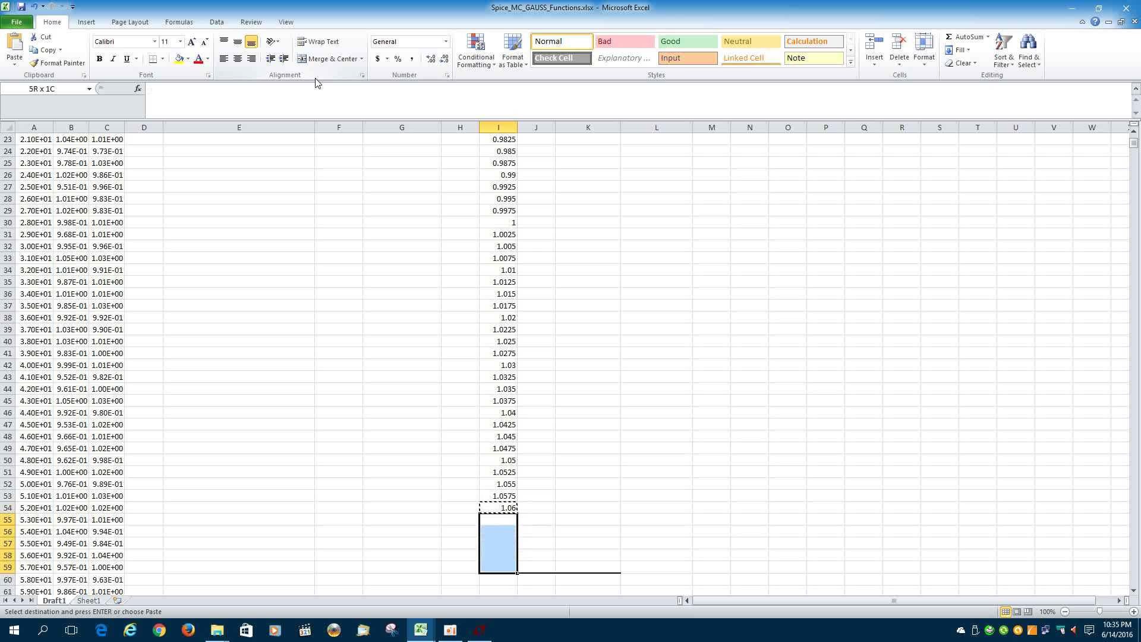
key(ctrl+v)
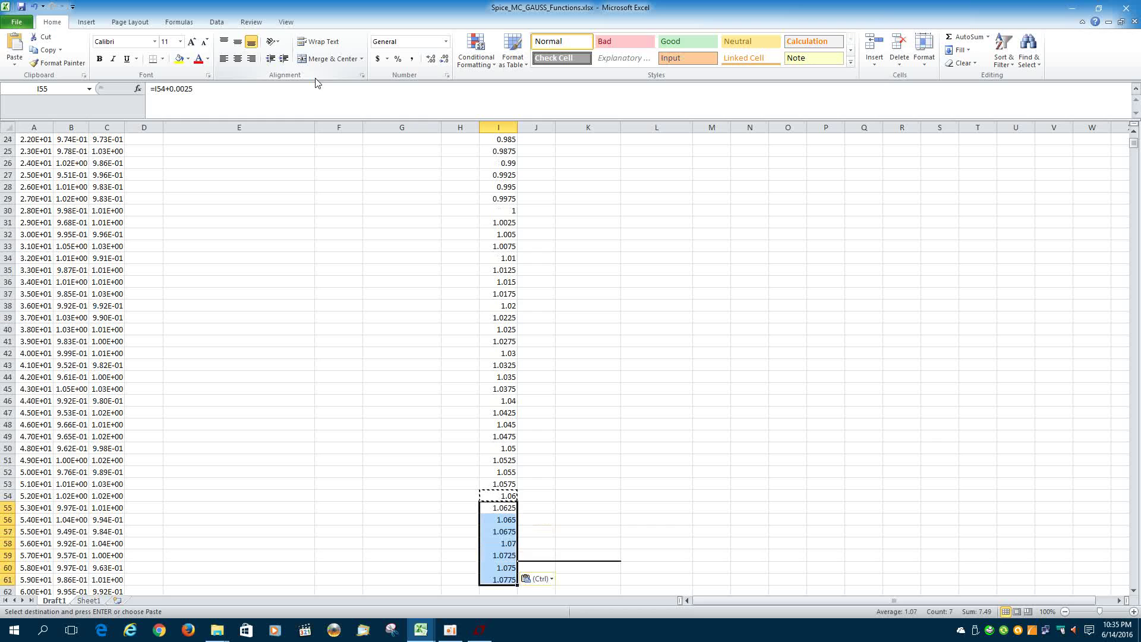
key(Down)
key(Down)
key(Down)
key(Down)
key(Down)
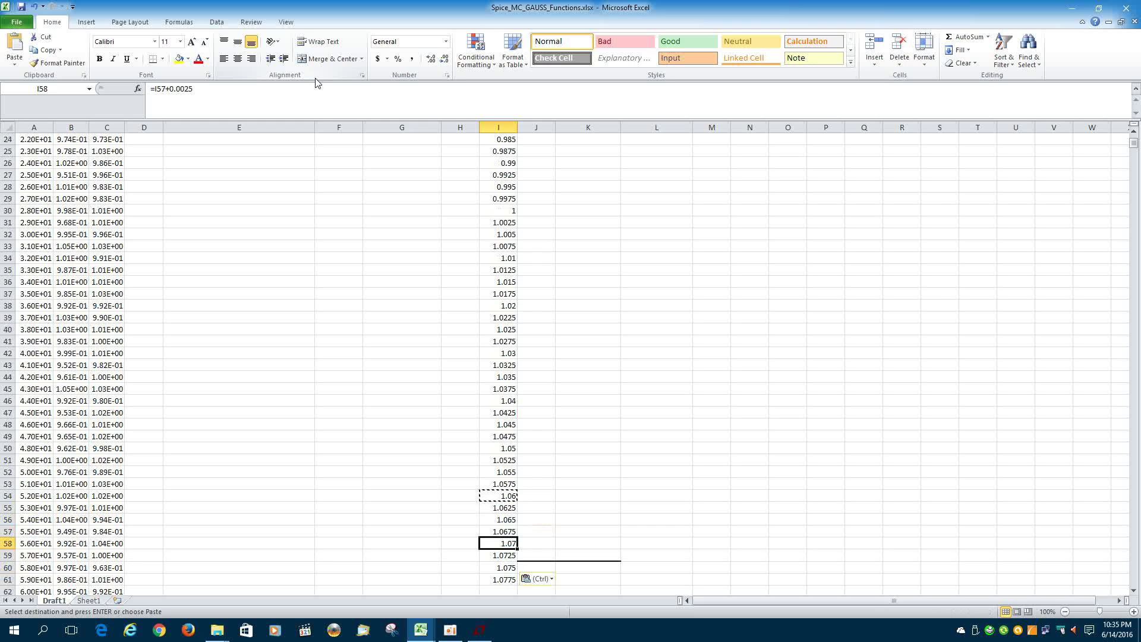
key(shift+Down)
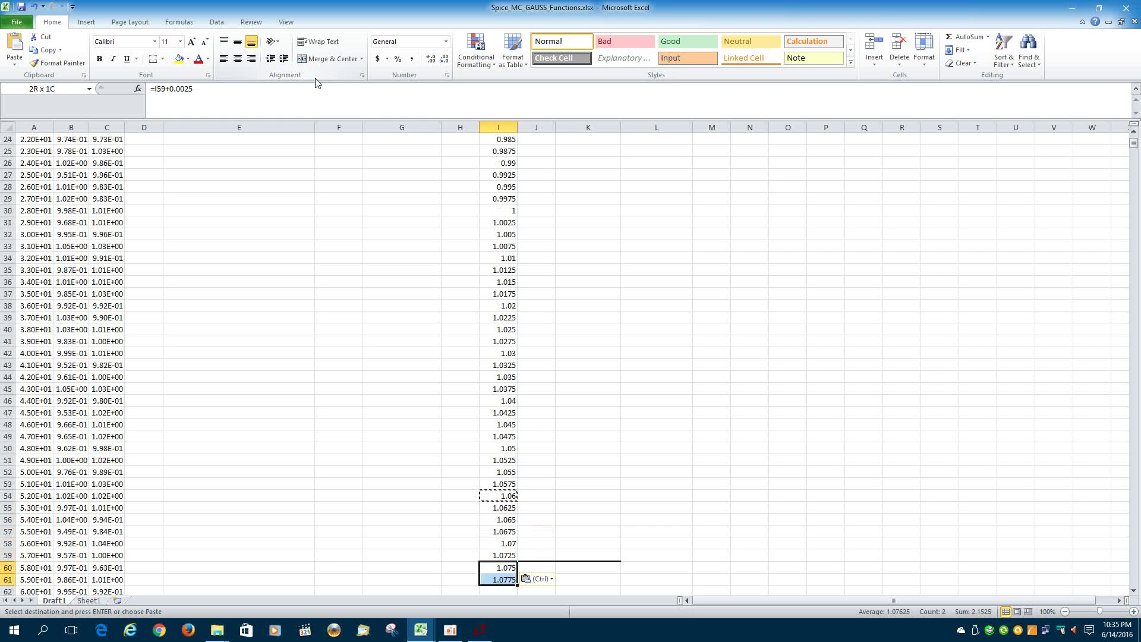
key(Delete)
Apply No Border to cells J59:K59 beside the last bin value.
key(Up)
key(Right)
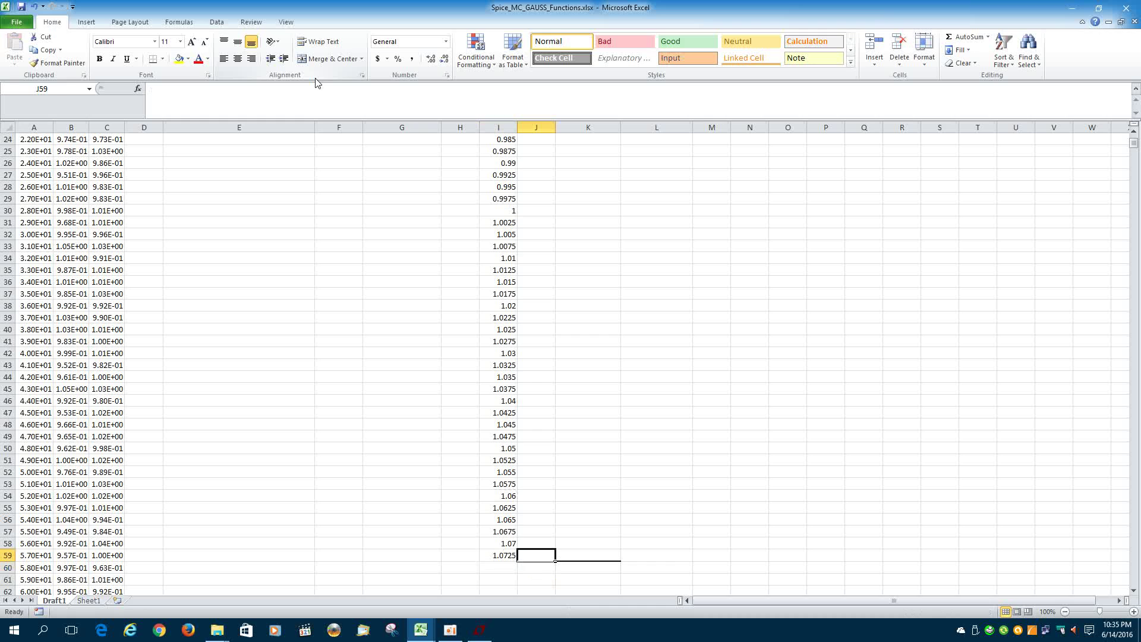
key(shift+Right)
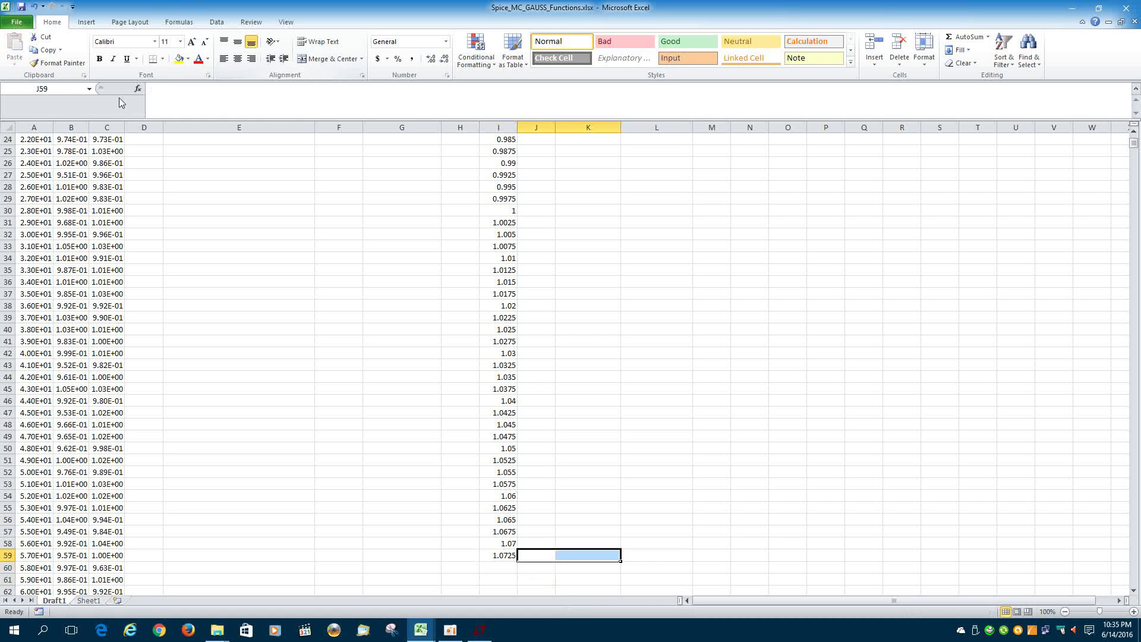
click(162, 59)
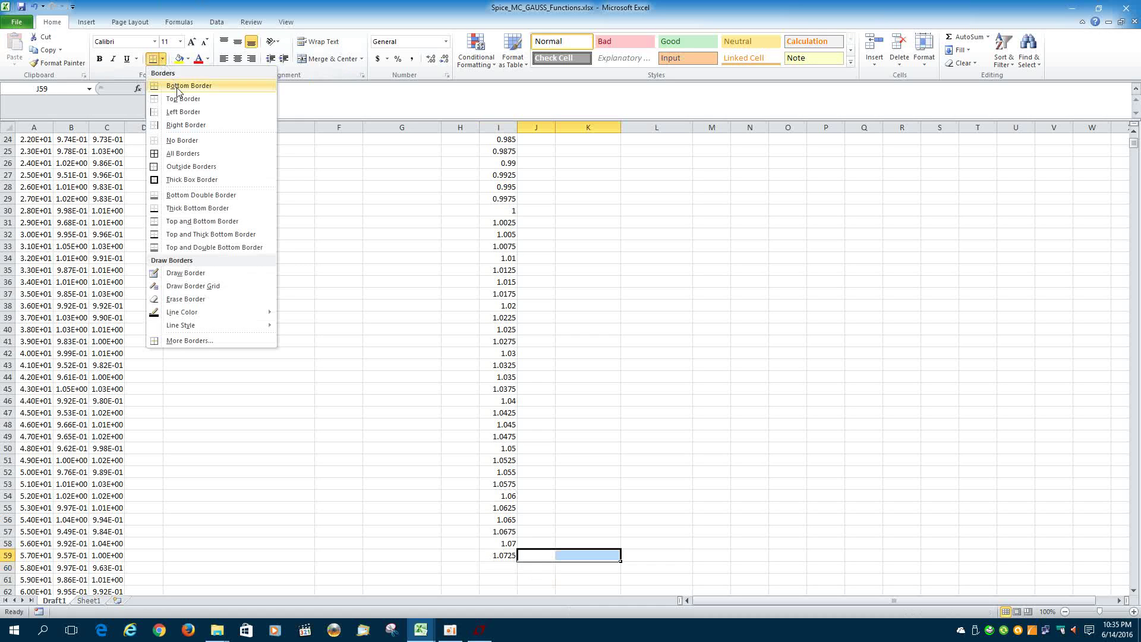
click(182, 140)
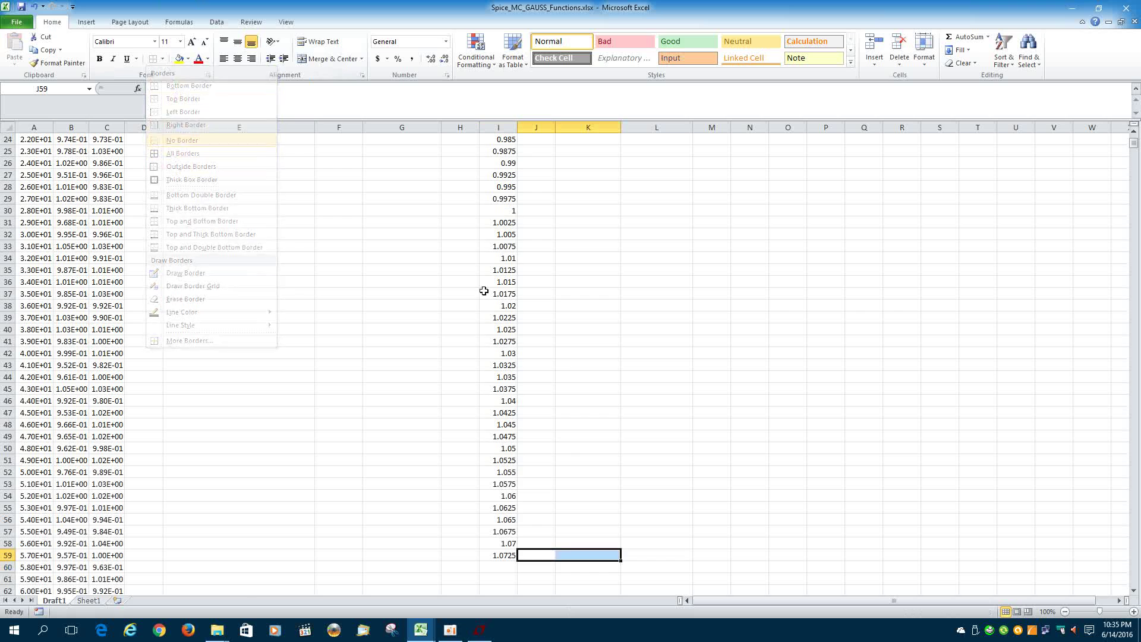
click(566, 445)
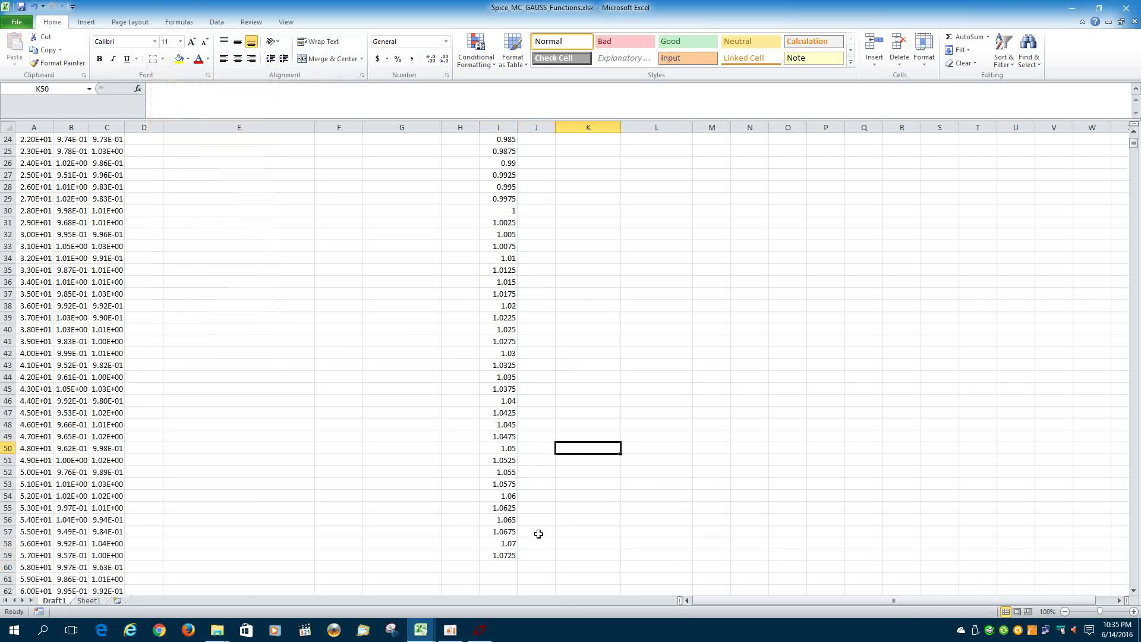
scroll(518, 564, up, 8)
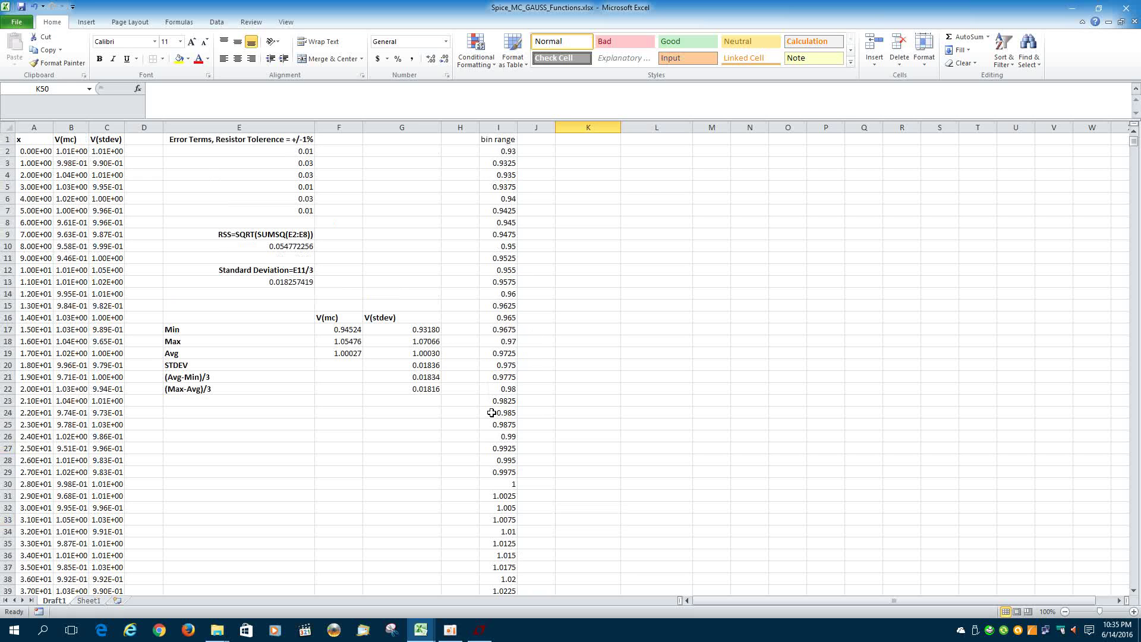
scroll(491, 413, down, 6)
scroll(503, 414, up, 5)
scroll(501, 415, down, 10)
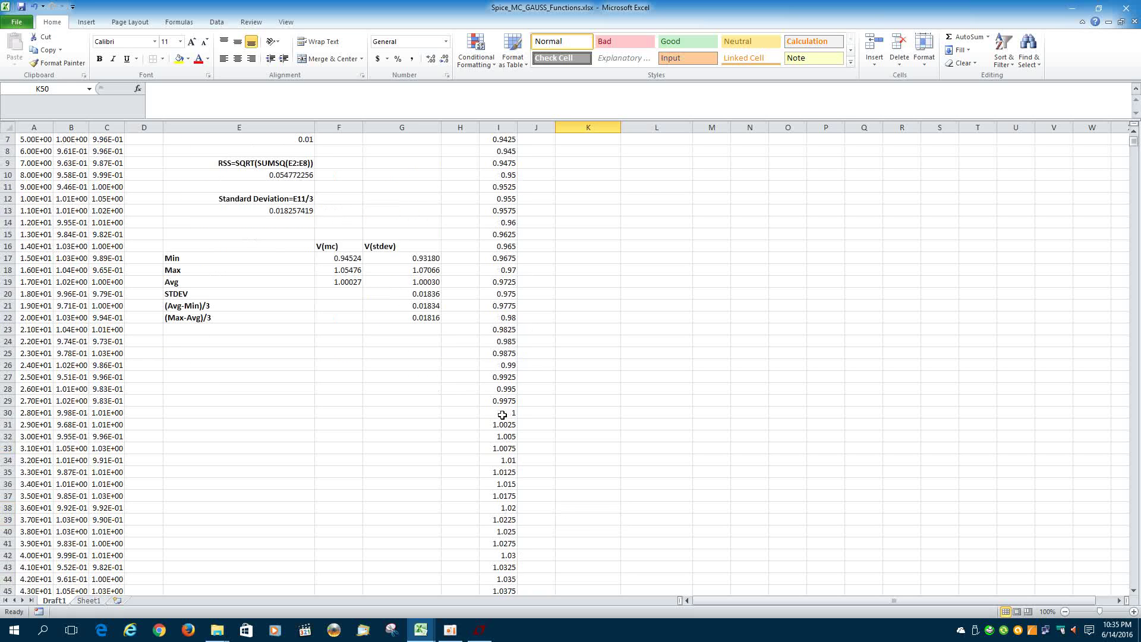
scroll(499, 413, up, 11)
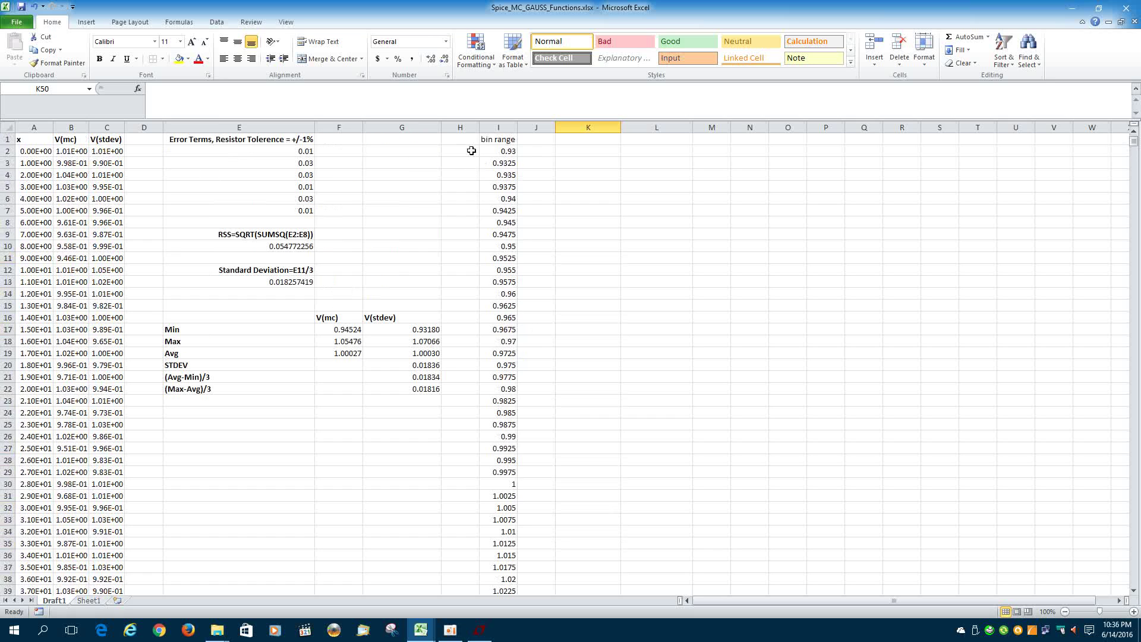
Start a Histogram analysis with input range $B$2:$B$5002.
click(593, 140)
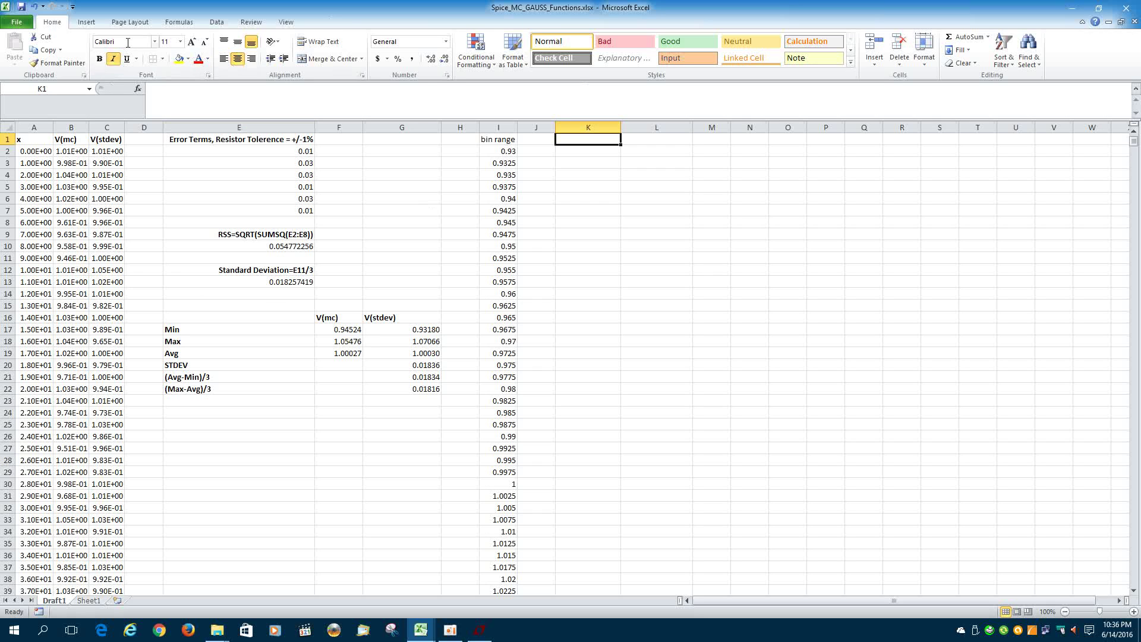
click(217, 21)
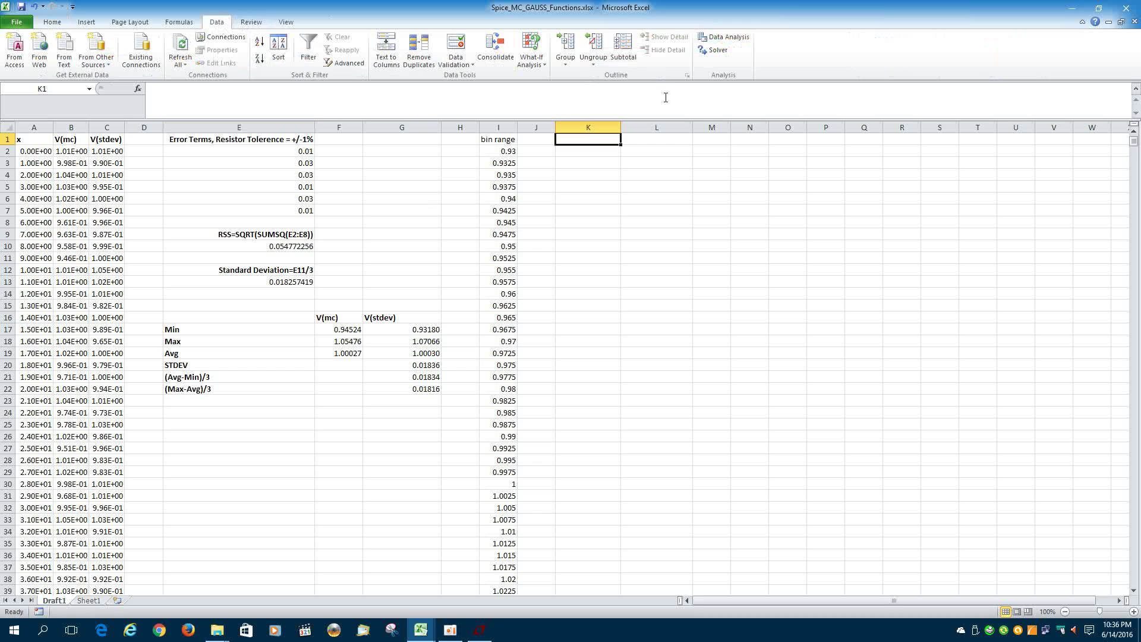
click(731, 40)
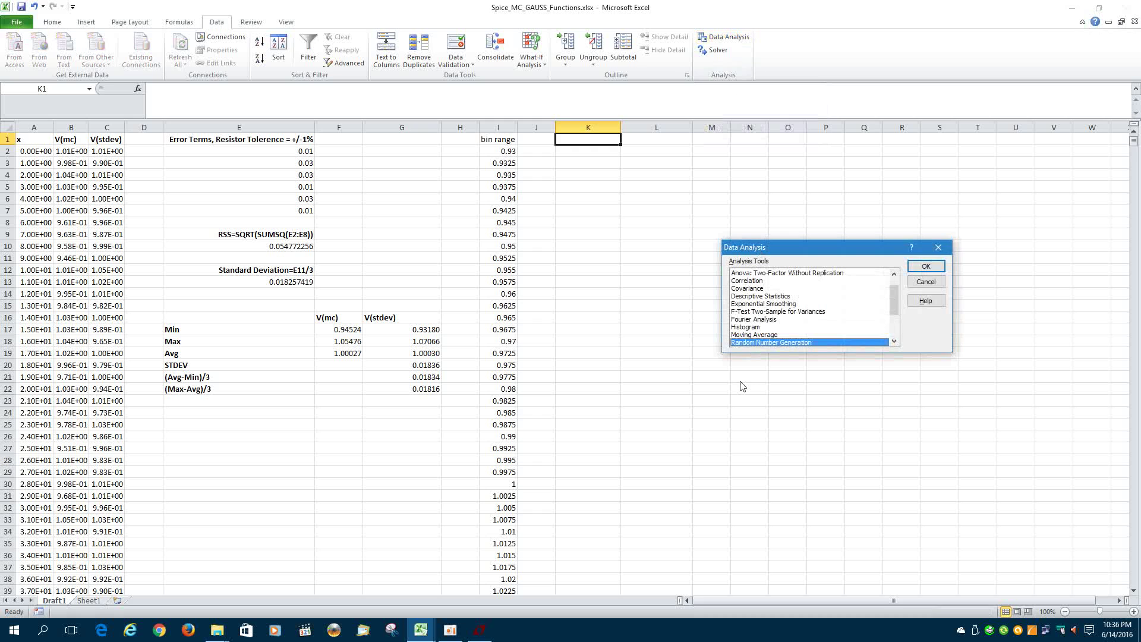
click(749, 328)
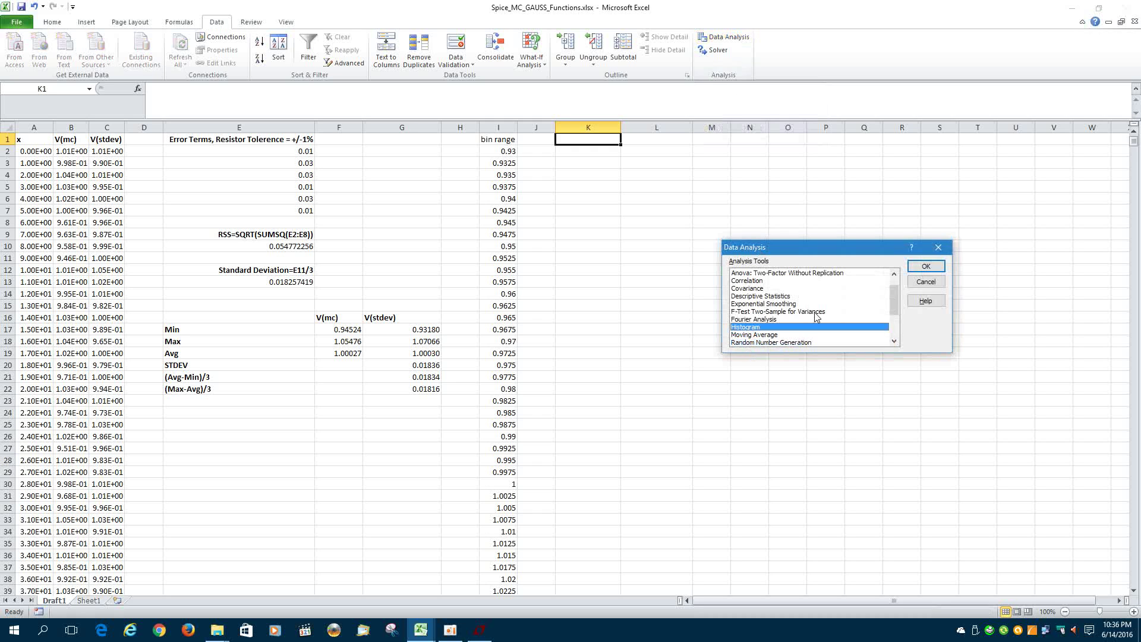
click(926, 266)
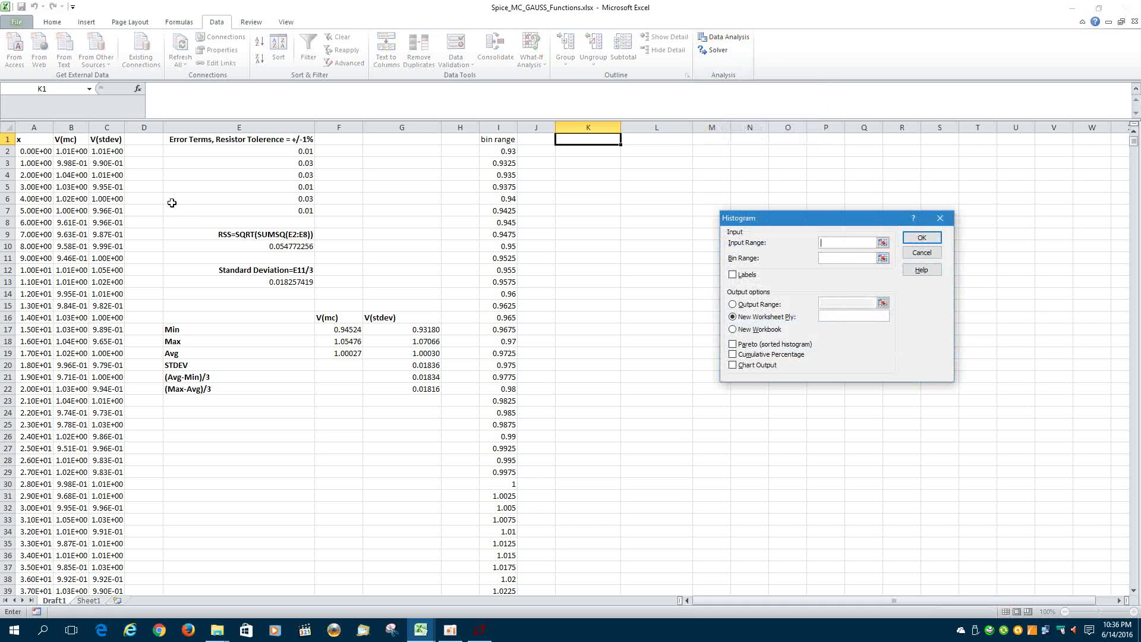
click(69, 150)
drag(1134, 147, 1125, 602)
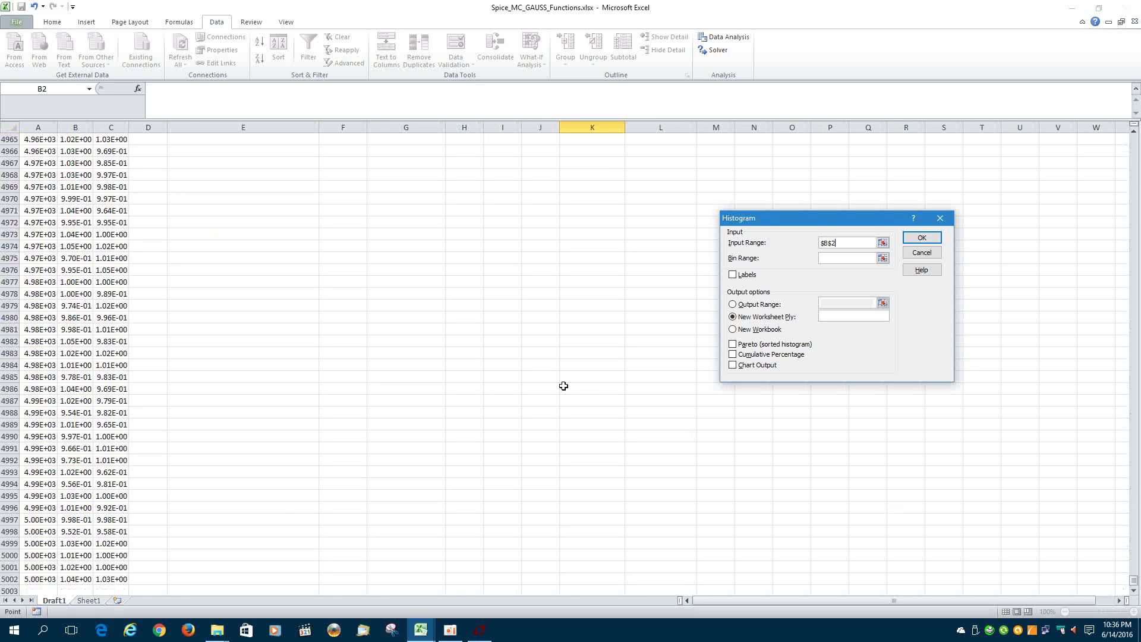
scroll(562, 386, down, 2)
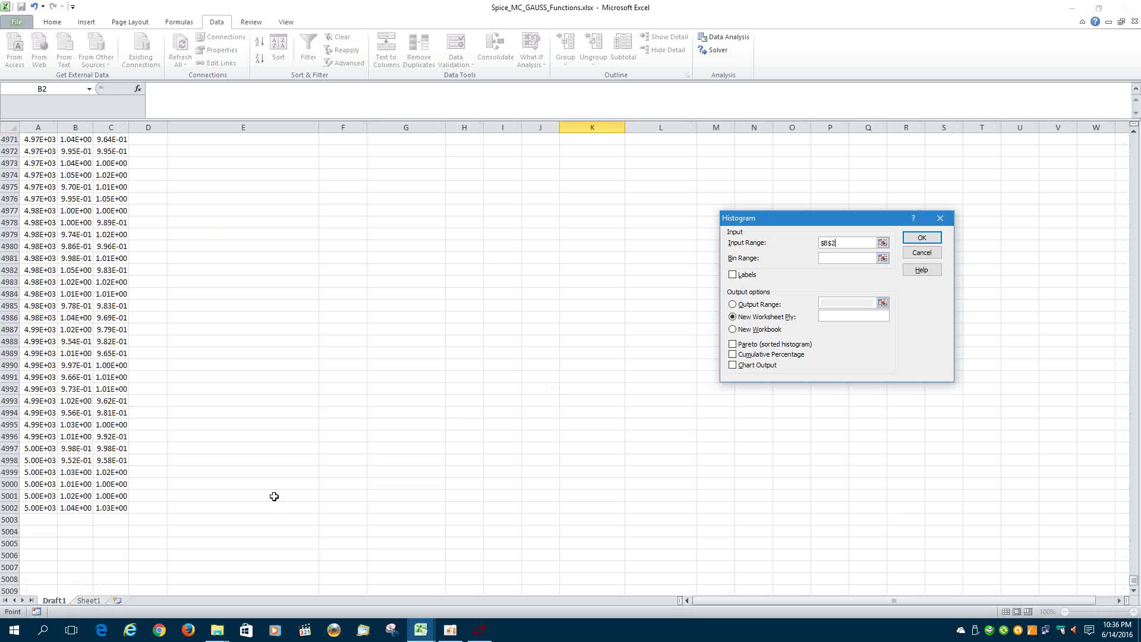
shift+click(80, 510)
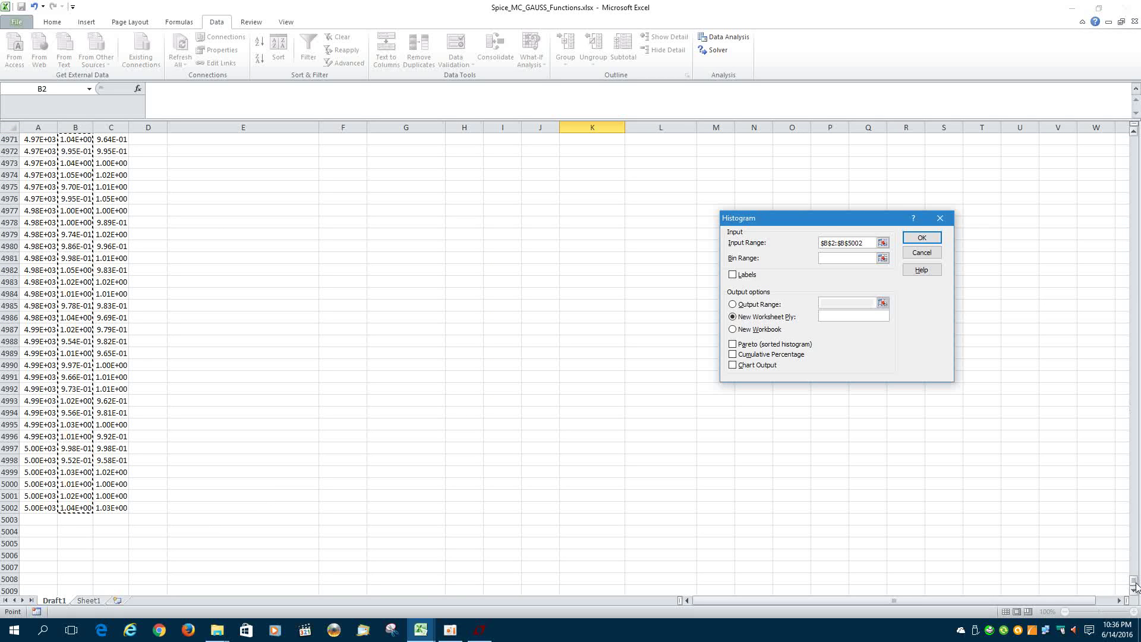
drag(1134, 581, 1137, 141)
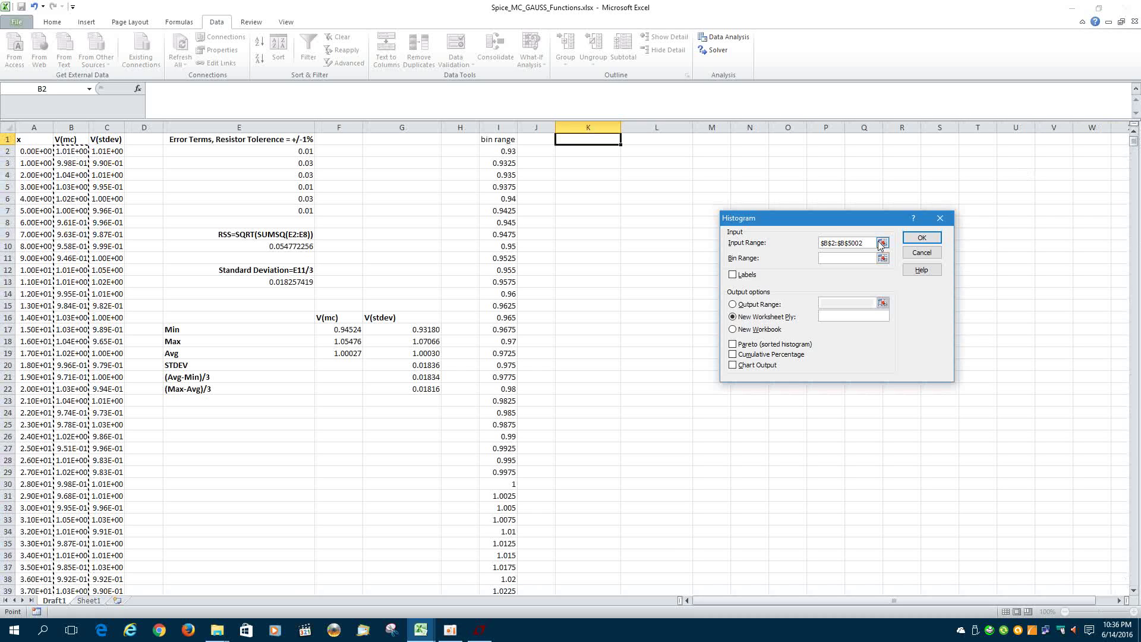
Set bin range $I$2:$I$59, output range $K$1, and enable Chart Output.
click(849, 258)
click(489, 154)
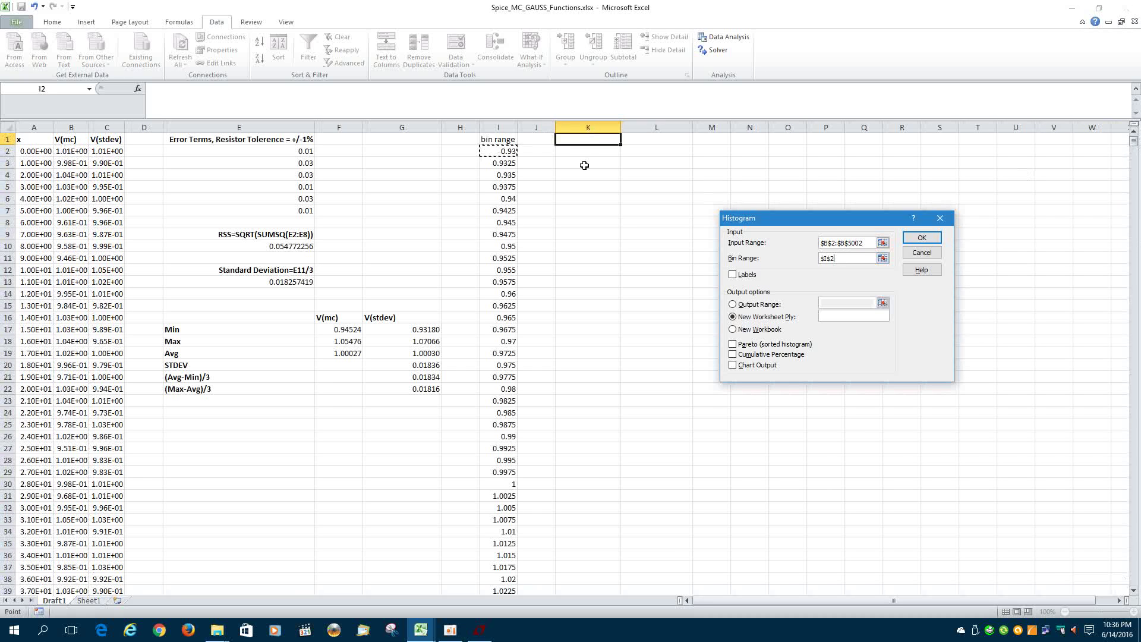
scroll(590, 274, down, 8)
scroll(591, 274, down, 2)
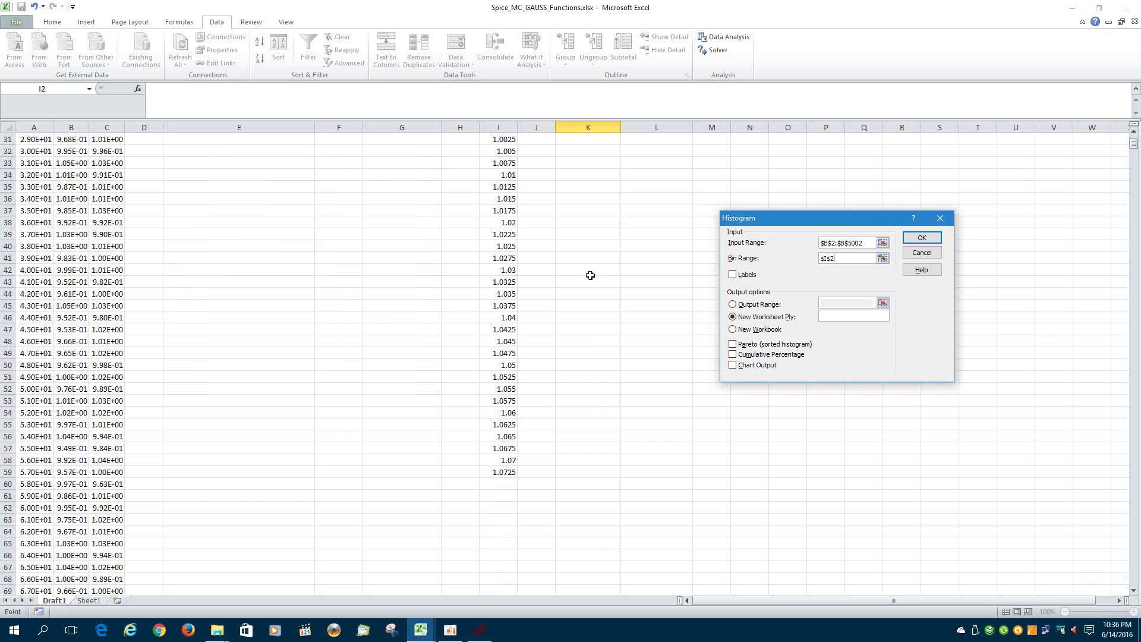
shift+click(500, 473)
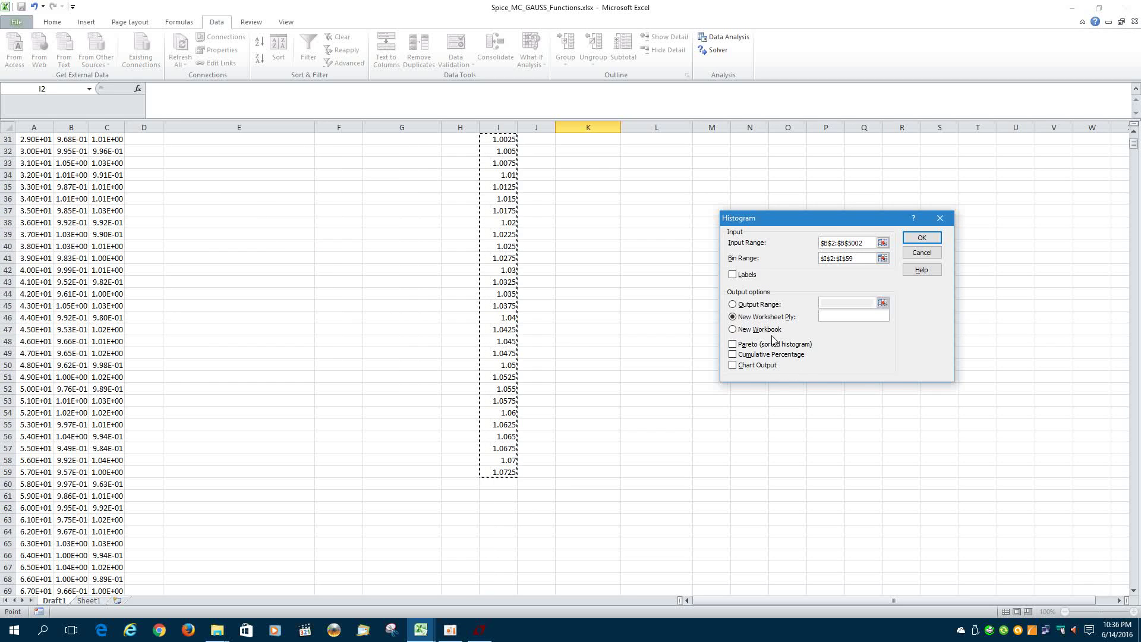
click(732, 305)
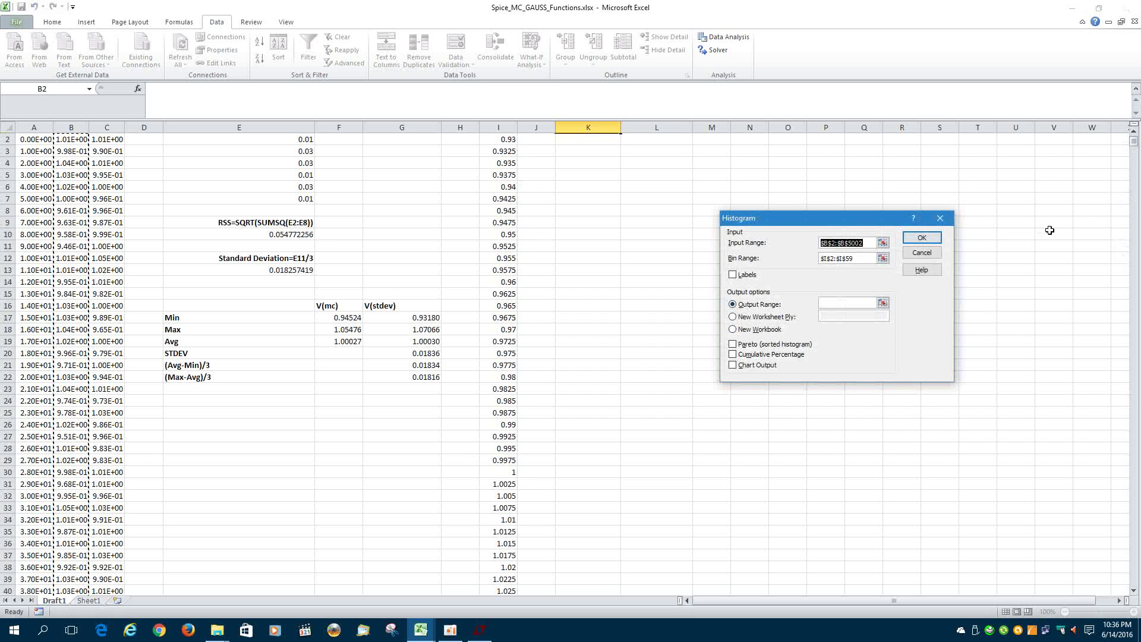
scroll(1070, 216, up, 1)
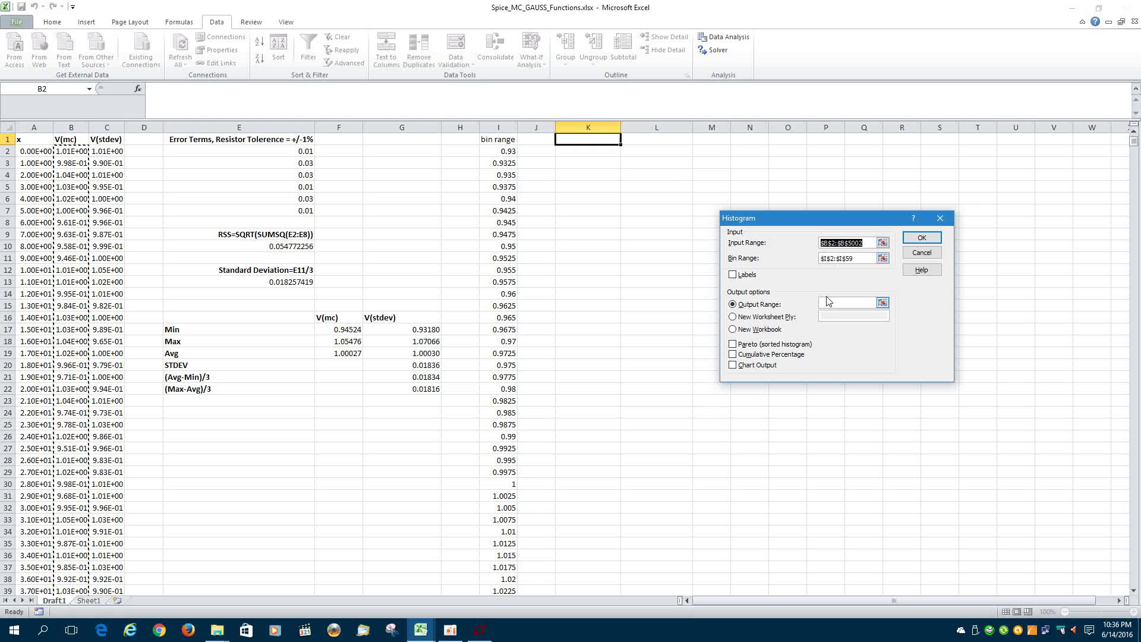
click(831, 304)
click(590, 138)
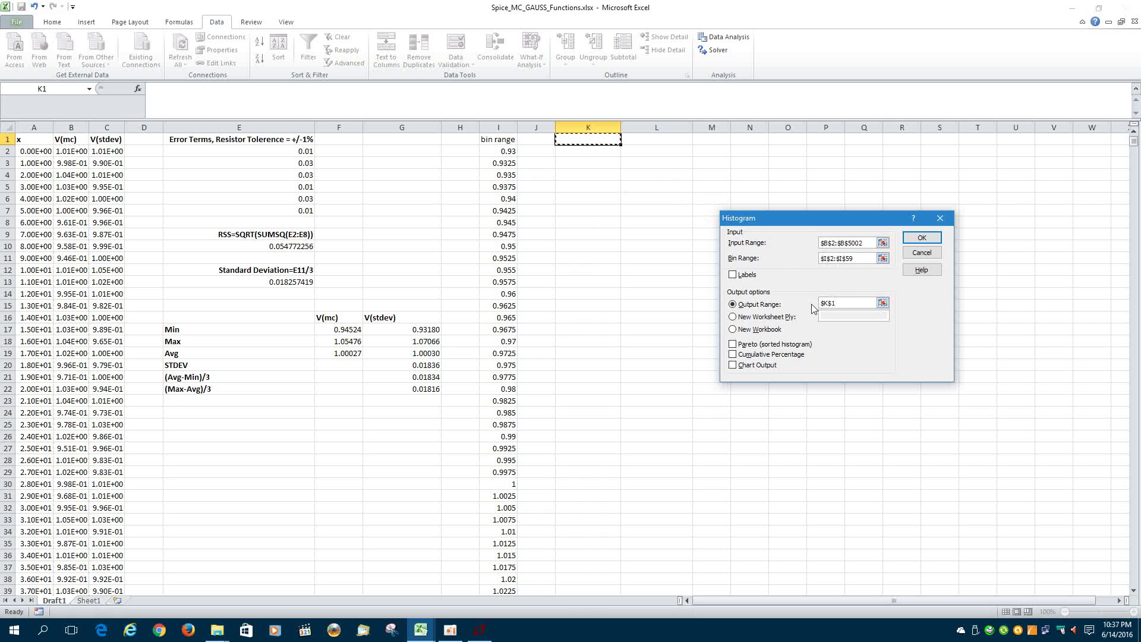
click(733, 366)
Run the Histogram to generate the V(mc) Bin/Frequency table in K:L with its chart.
click(923, 240)
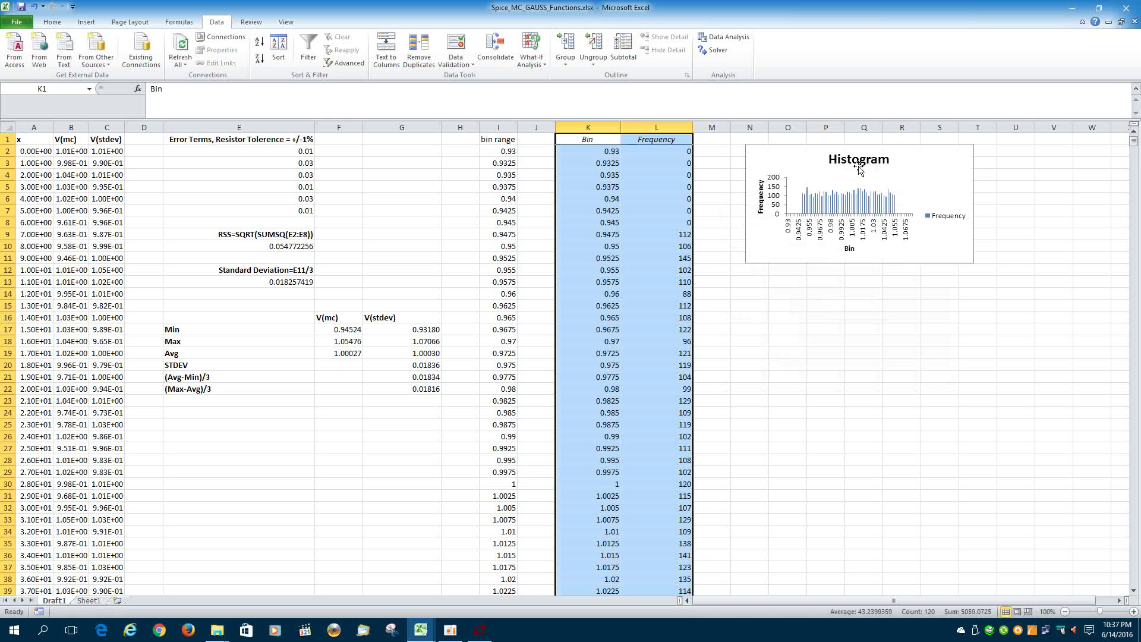
mouse_move(803, 216)
click(880, 198)
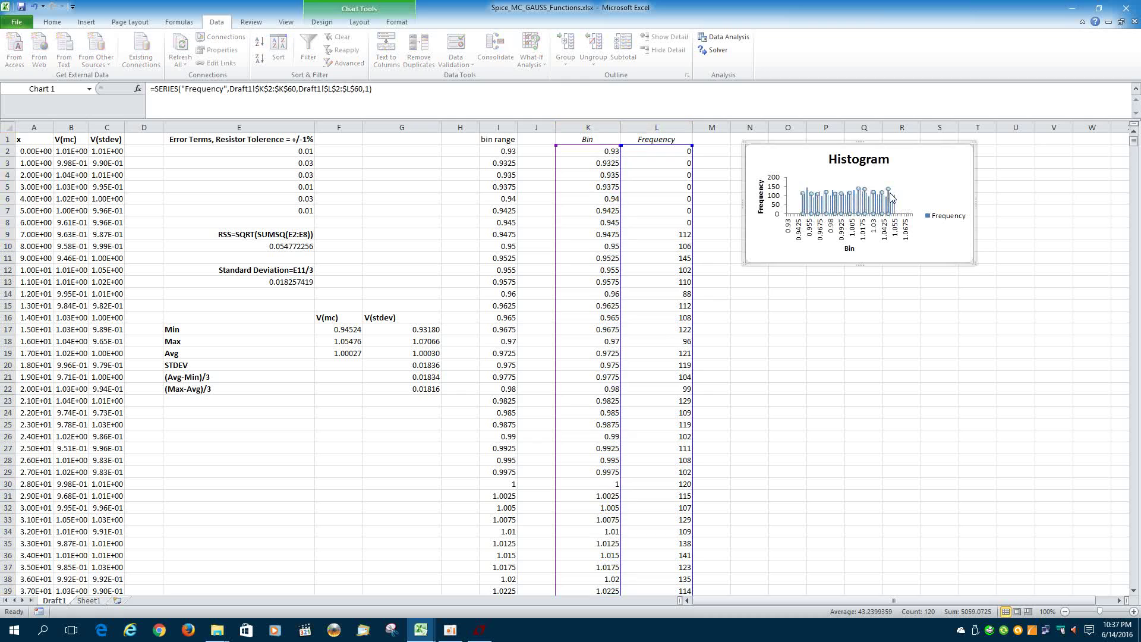
click(860, 340)
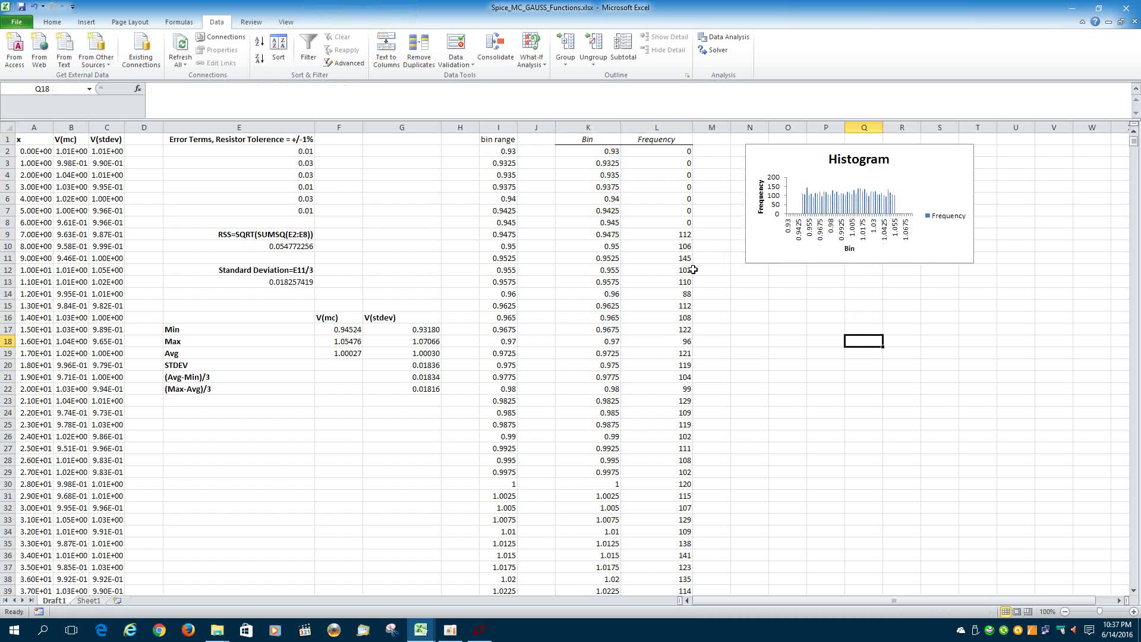
Move the flat V(mc) histogram chart down below the Min/Max statistics.
scroll(688, 462, down, 12)
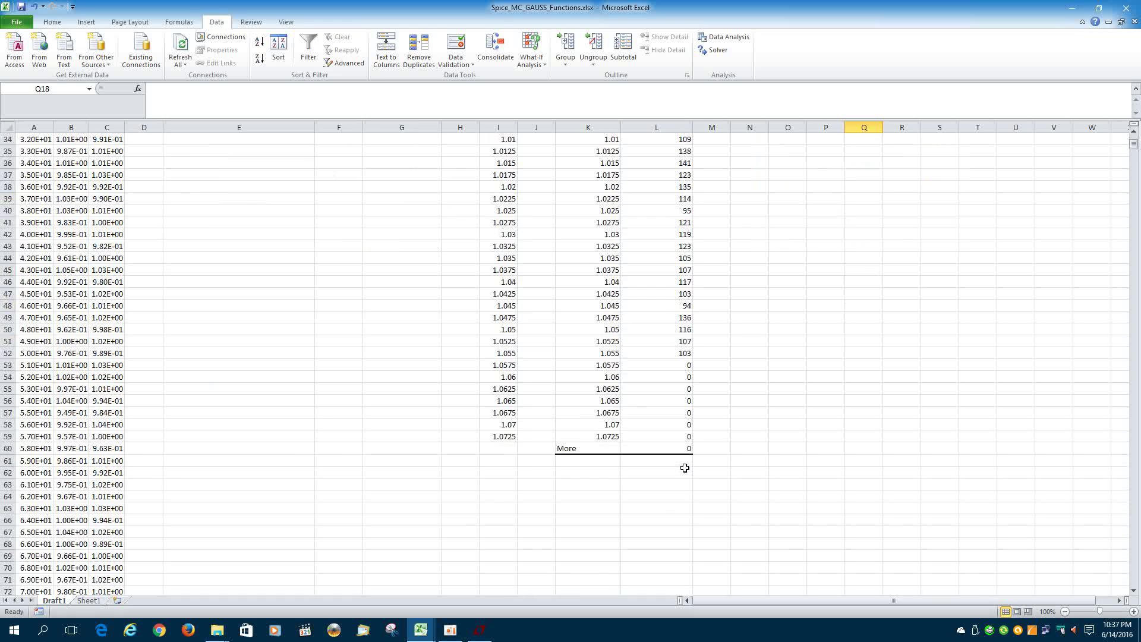
scroll(685, 468, up, 12)
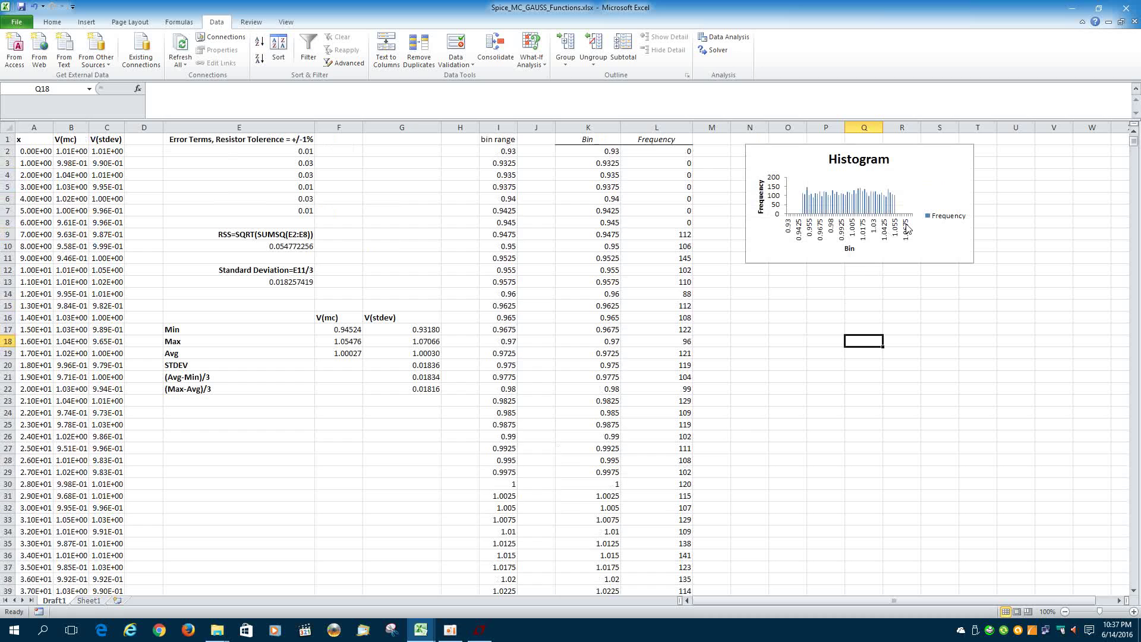
drag(807, 157, 241, 440)
click(742, 281)
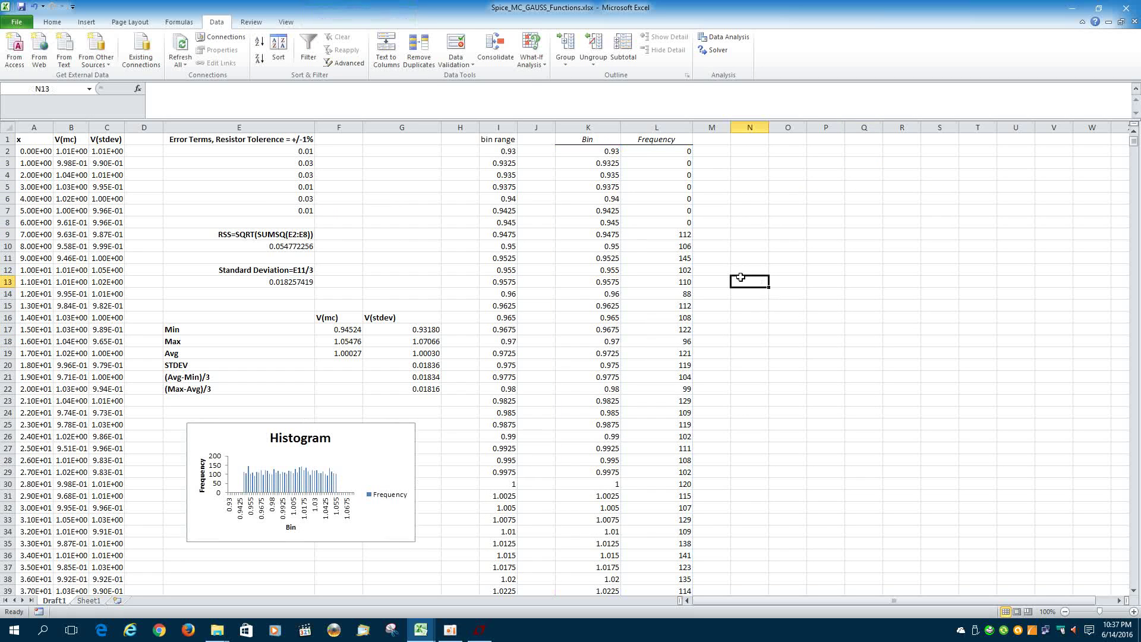
With N1 selected, open the Histogram analysis tool again.
click(750, 140)
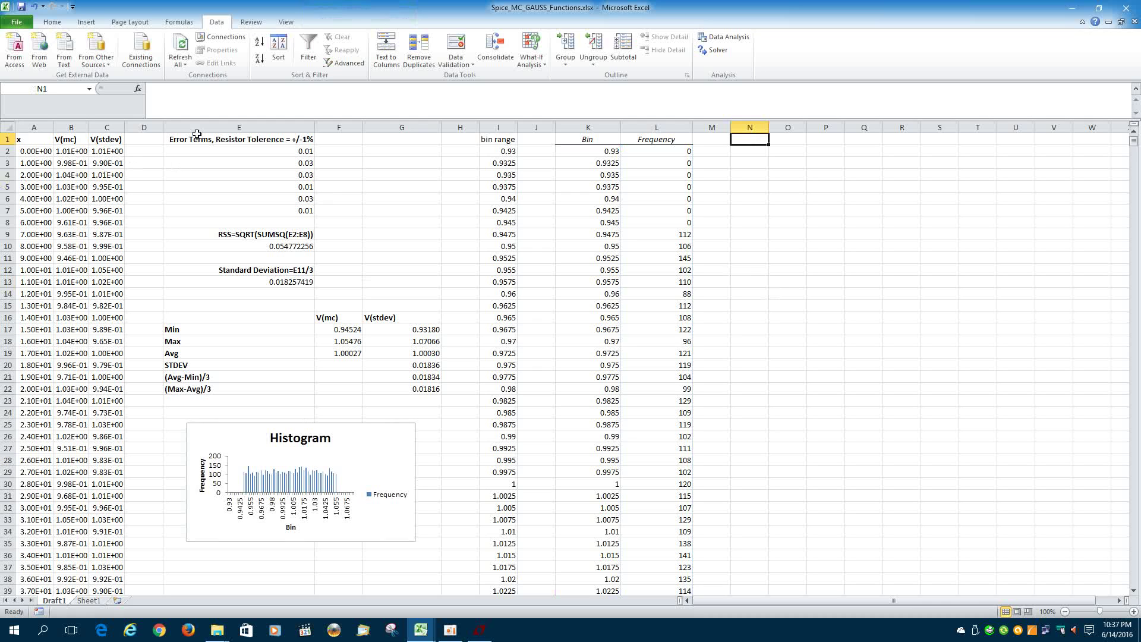
click(729, 38)
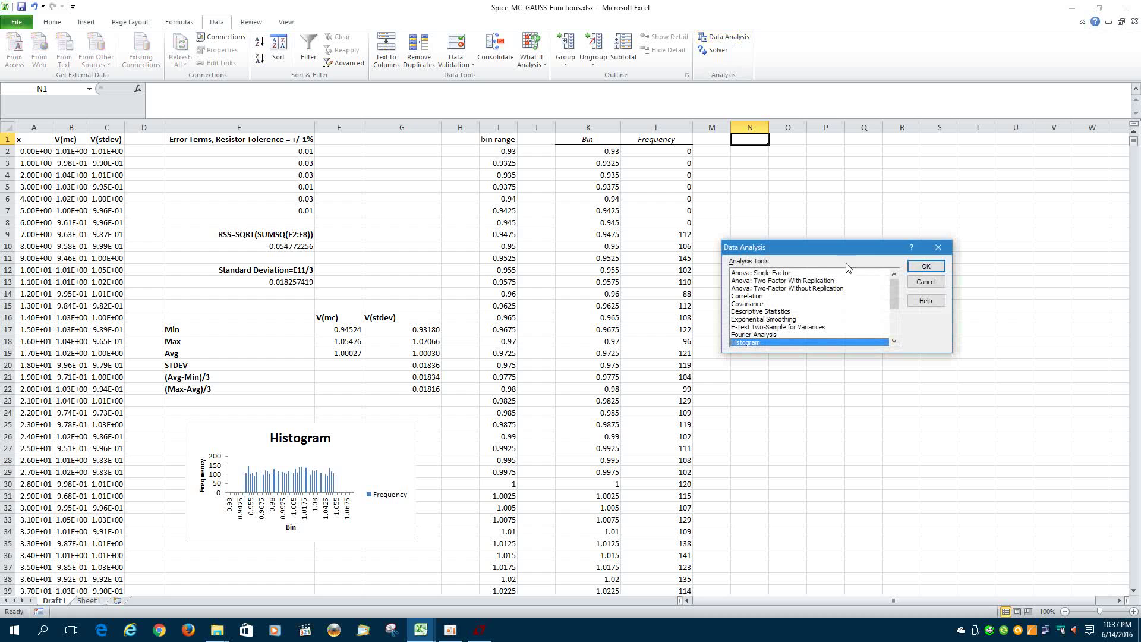
click(922, 268)
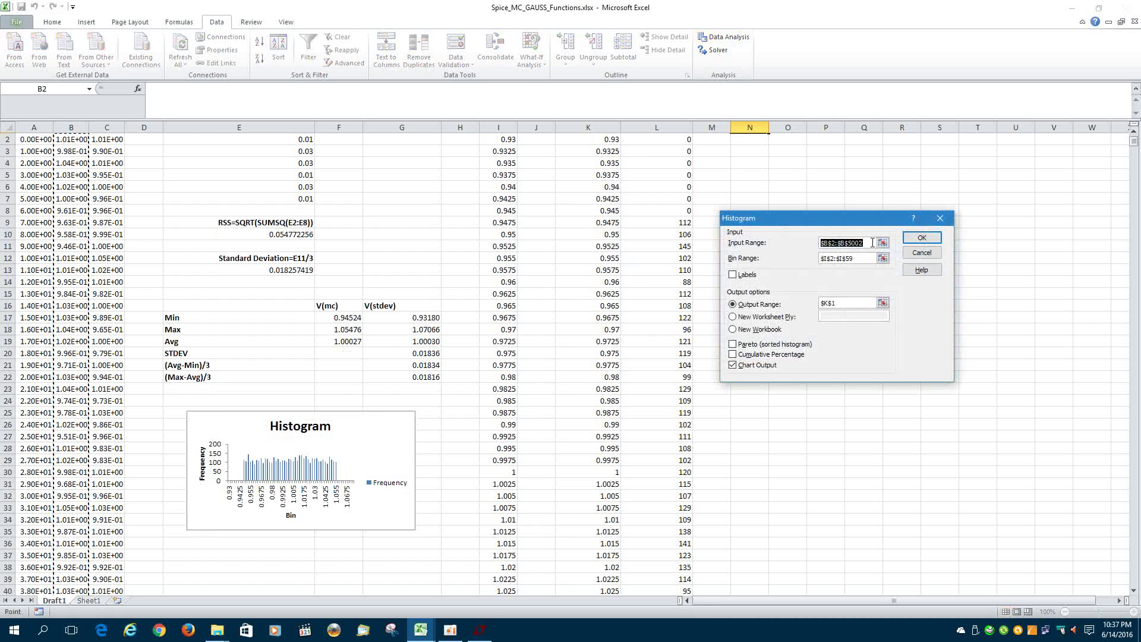
scroll(152, 231, up, 1)
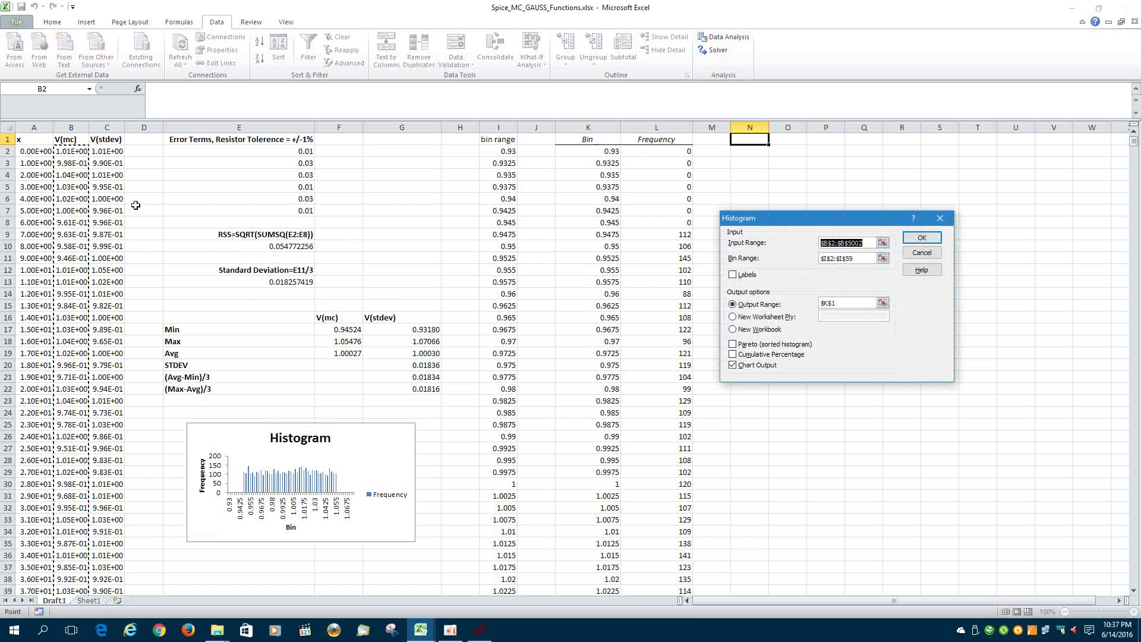
Set the input range to $C$2:$C$5002 and the output range to $N$1.
click(104, 151)
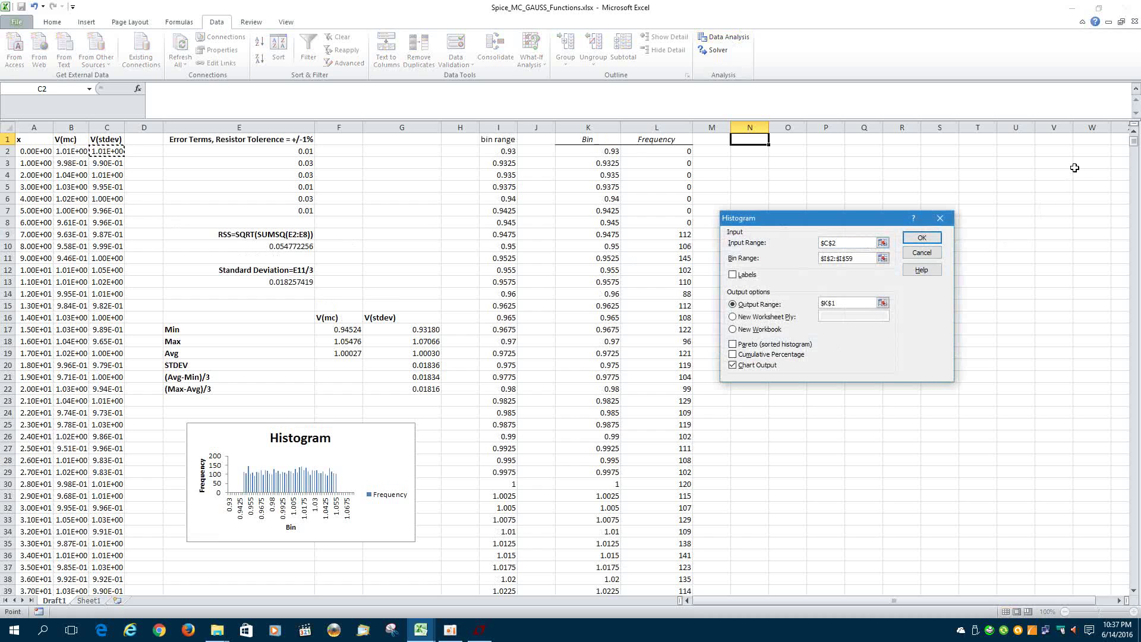
drag(1135, 143, 1134, 580)
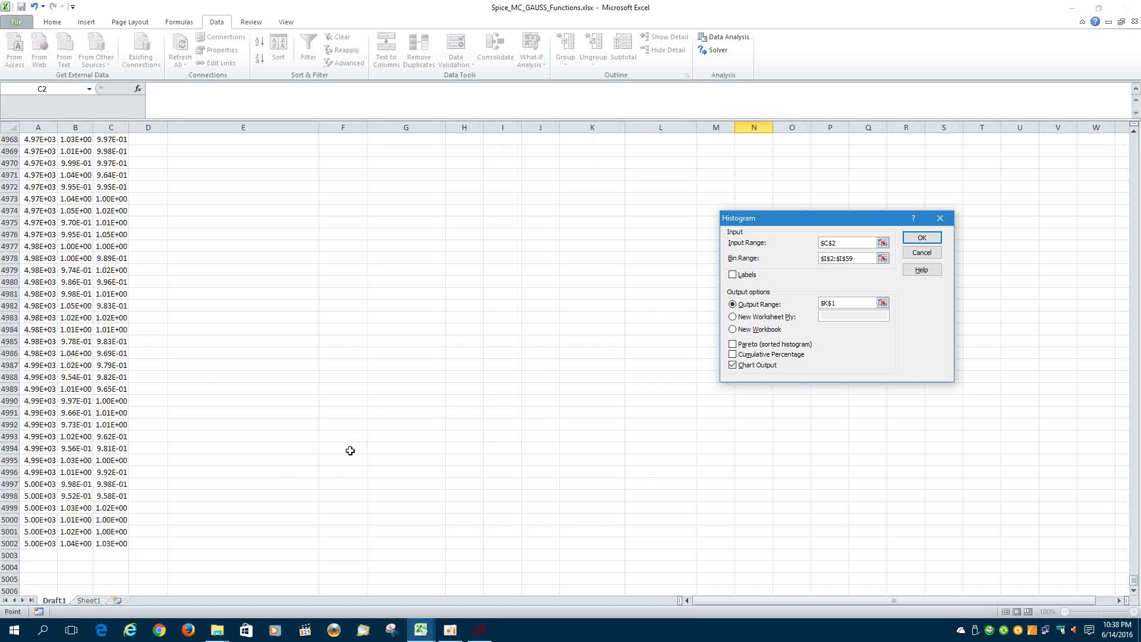
shift+click(118, 543)
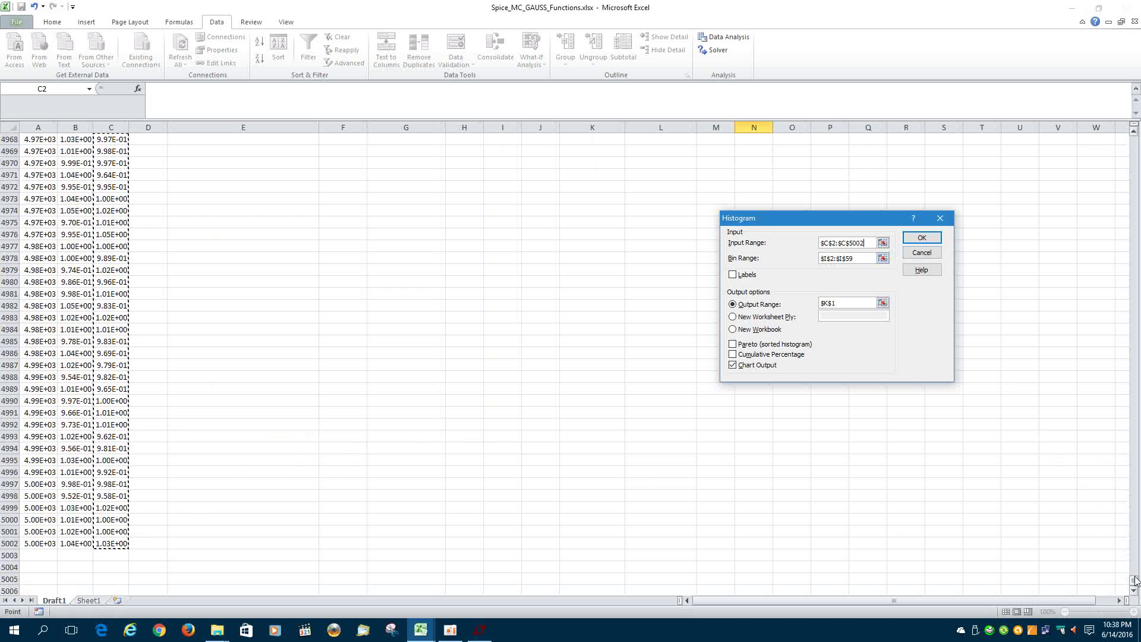
drag(1135, 579, 1135, 140)
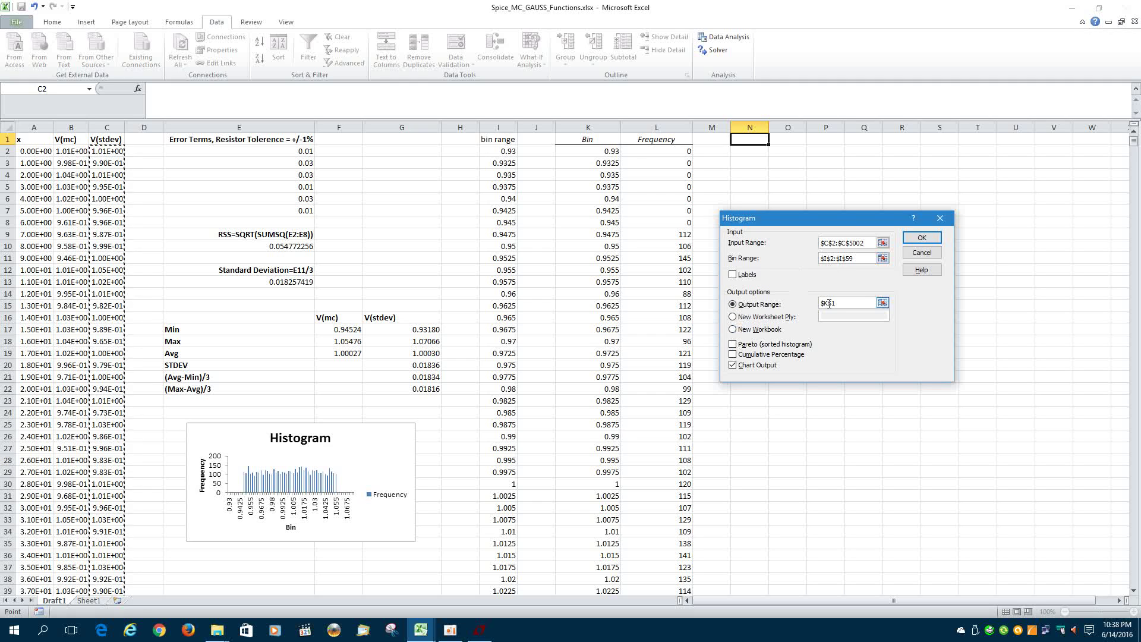
drag(847, 304, 823, 306)
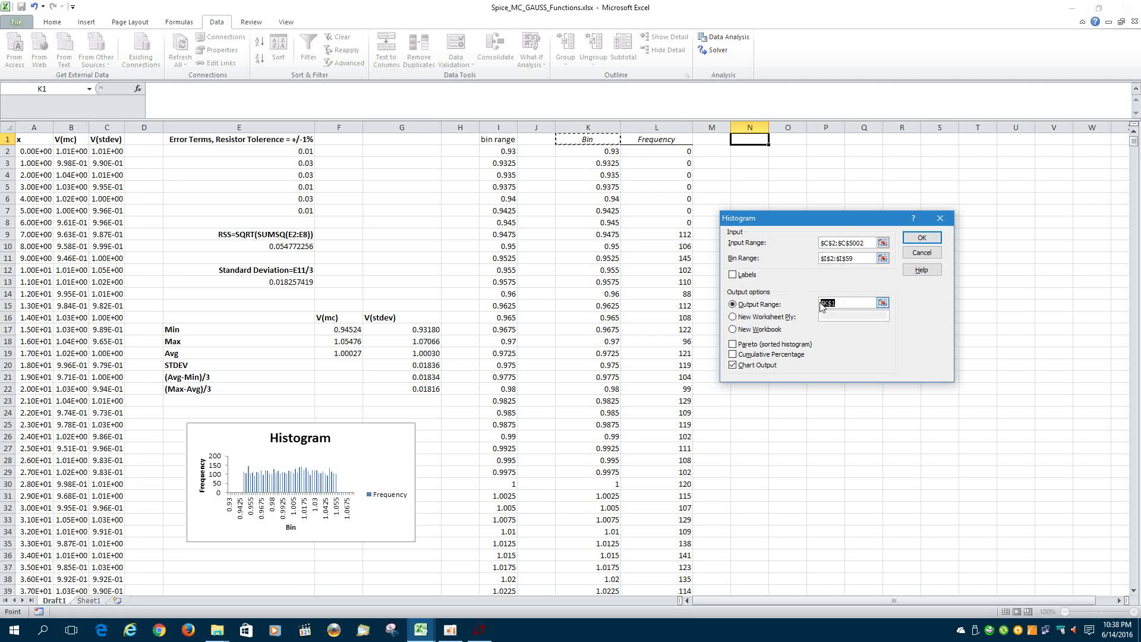
click(746, 140)
Run the V(stdev) histogram and place its bell-shaped chart beneath the first histogram.
click(923, 240)
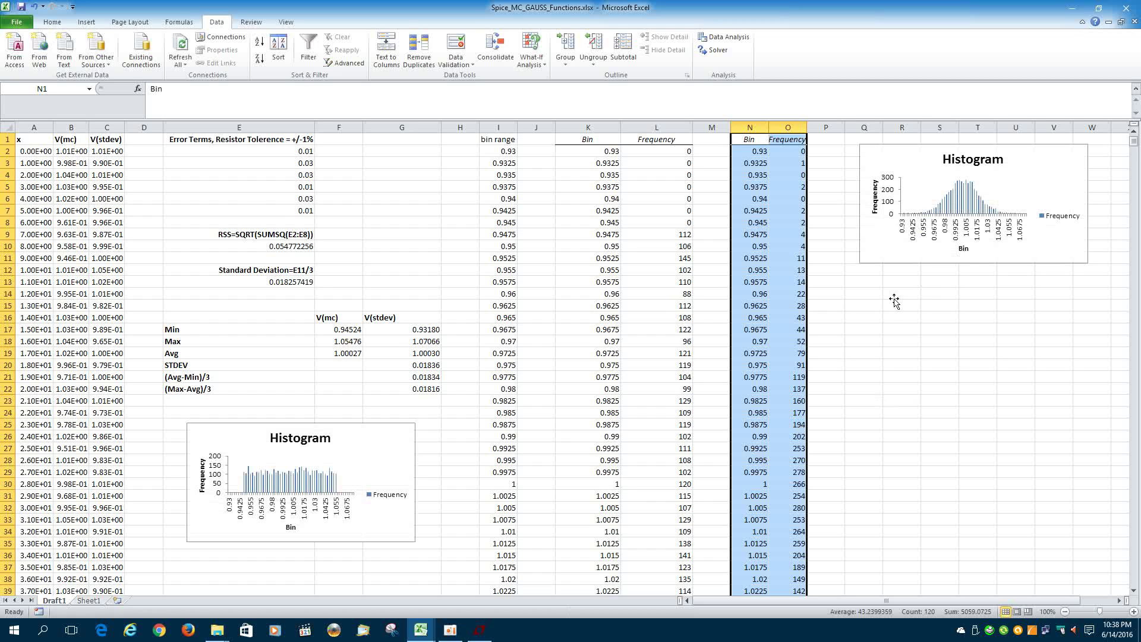
scroll(894, 302, down, 1)
click(918, 152)
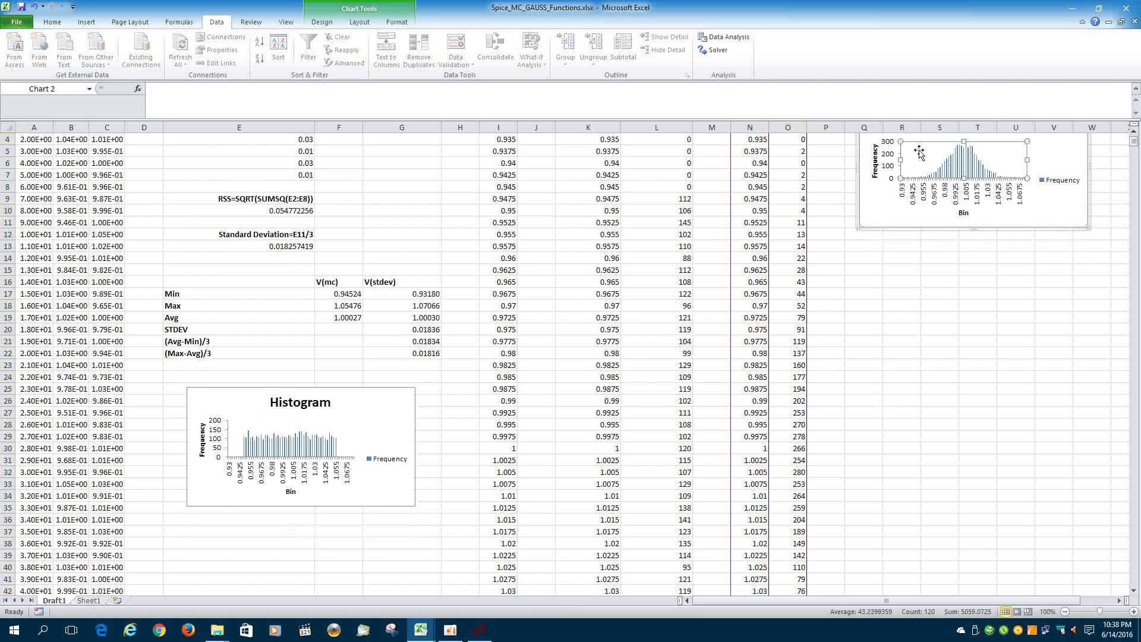
drag(865, 203, 192, 431)
click(321, 531)
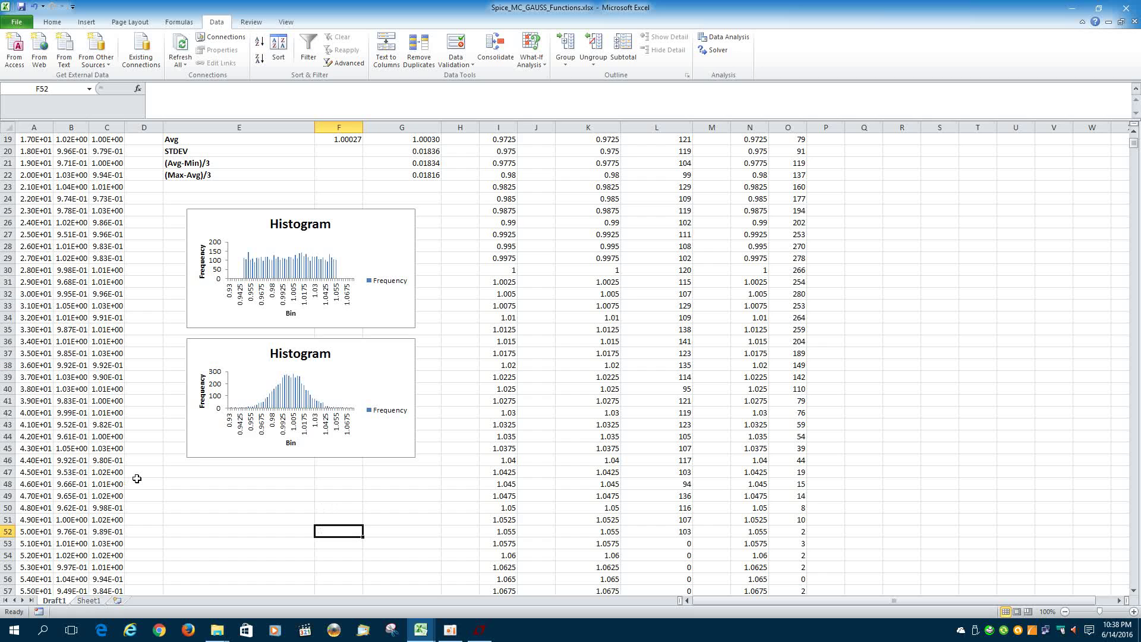
scroll(137, 479, up, 2)
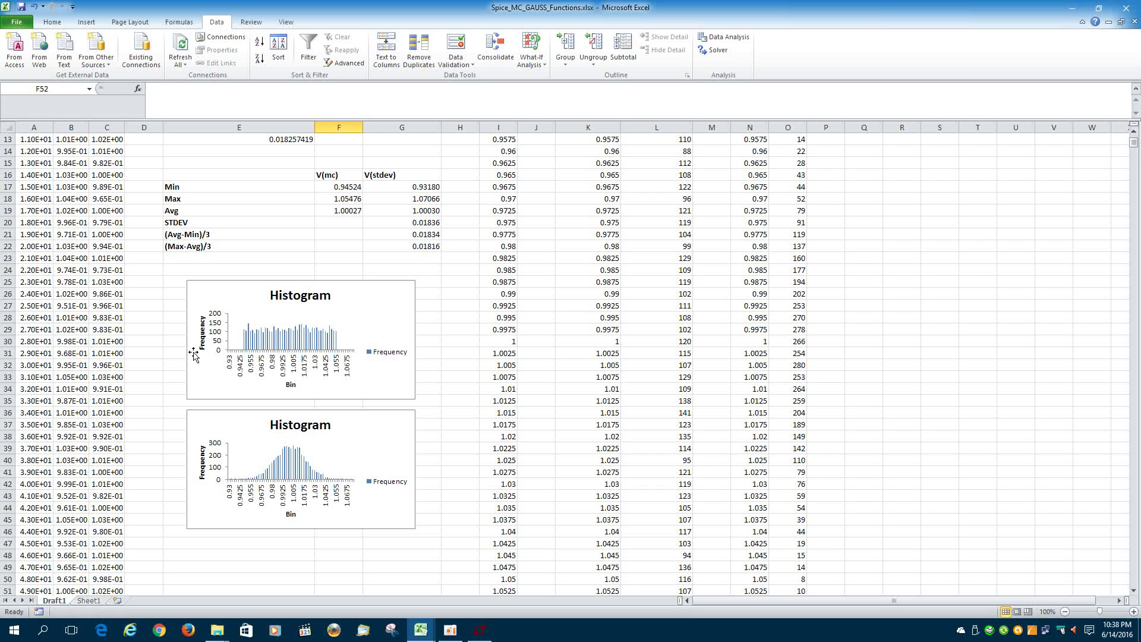
mouse_move(244, 346)
scroll(152, 452, up, 4)
scroll(151, 457, down, 5)
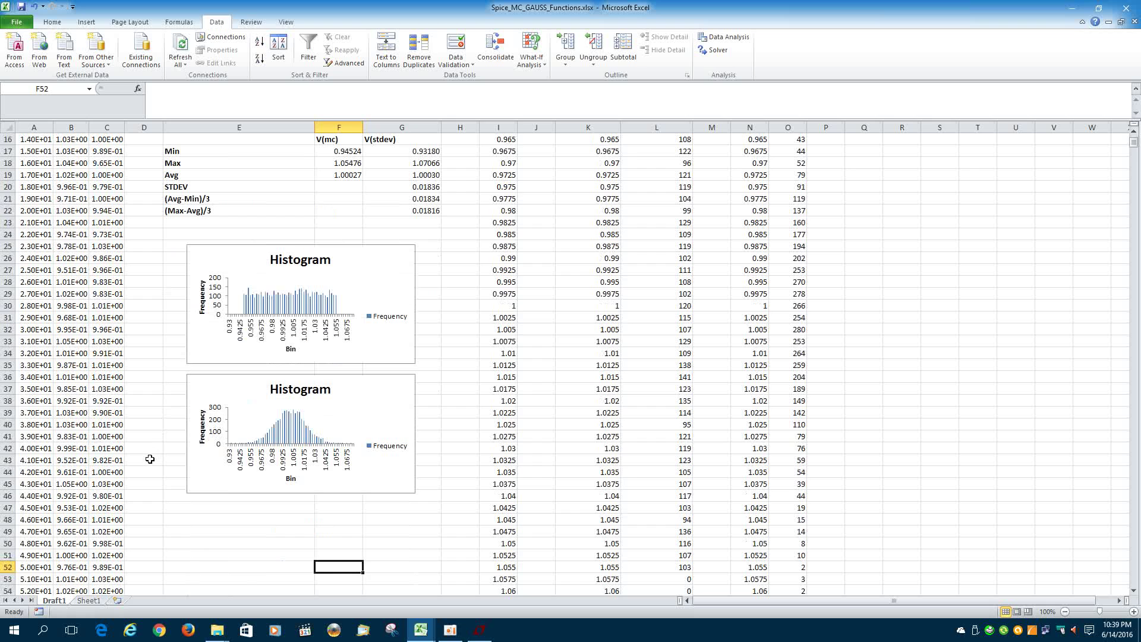
scroll(150, 459, up, 4)
scroll(149, 464, down, 3)
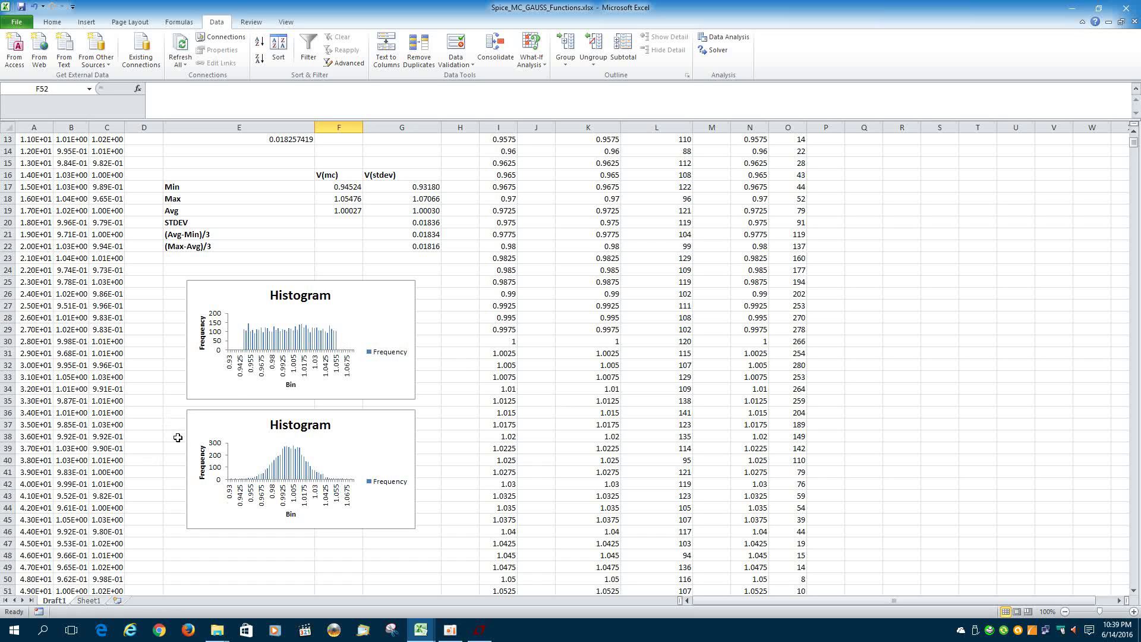
scroll(177, 443, up, 4)
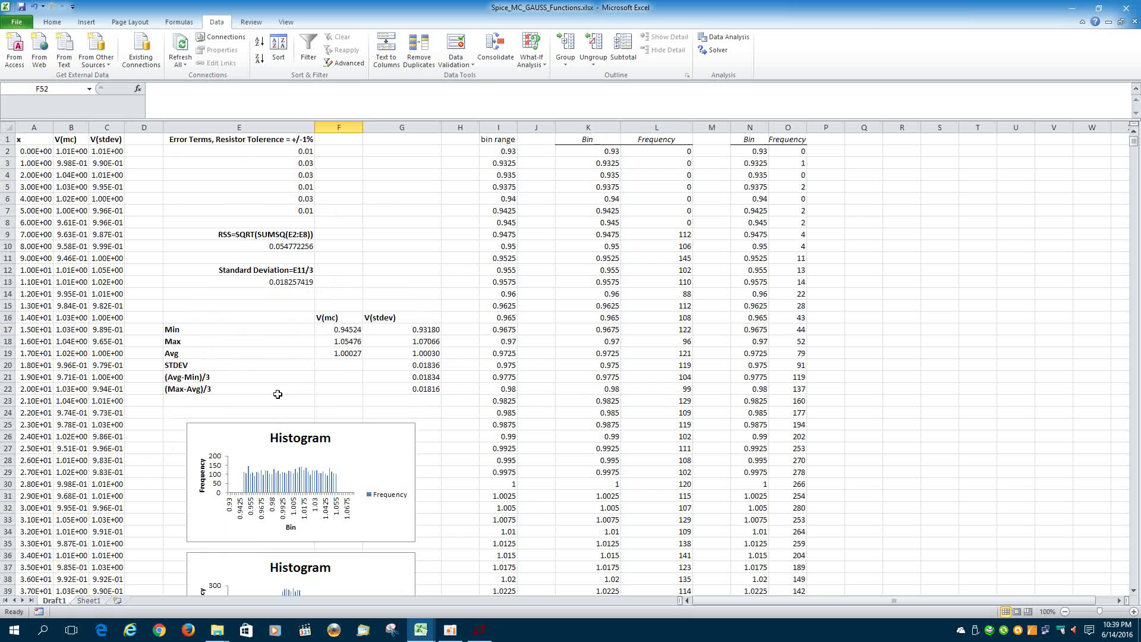
scroll(158, 429, down, 5)
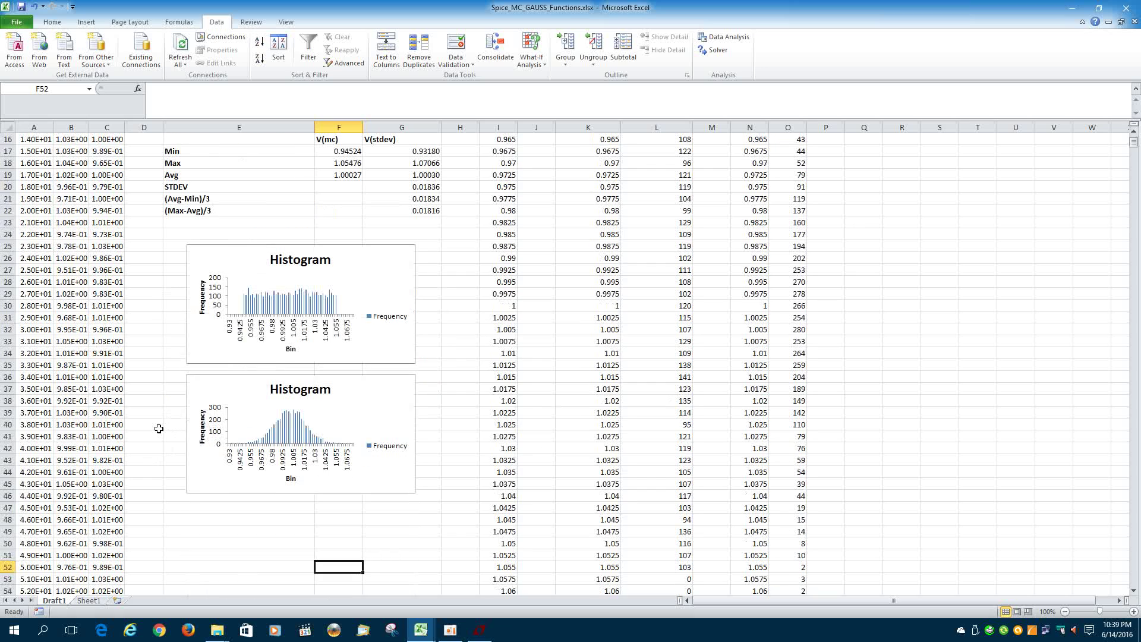
scroll(159, 428, down, 4)
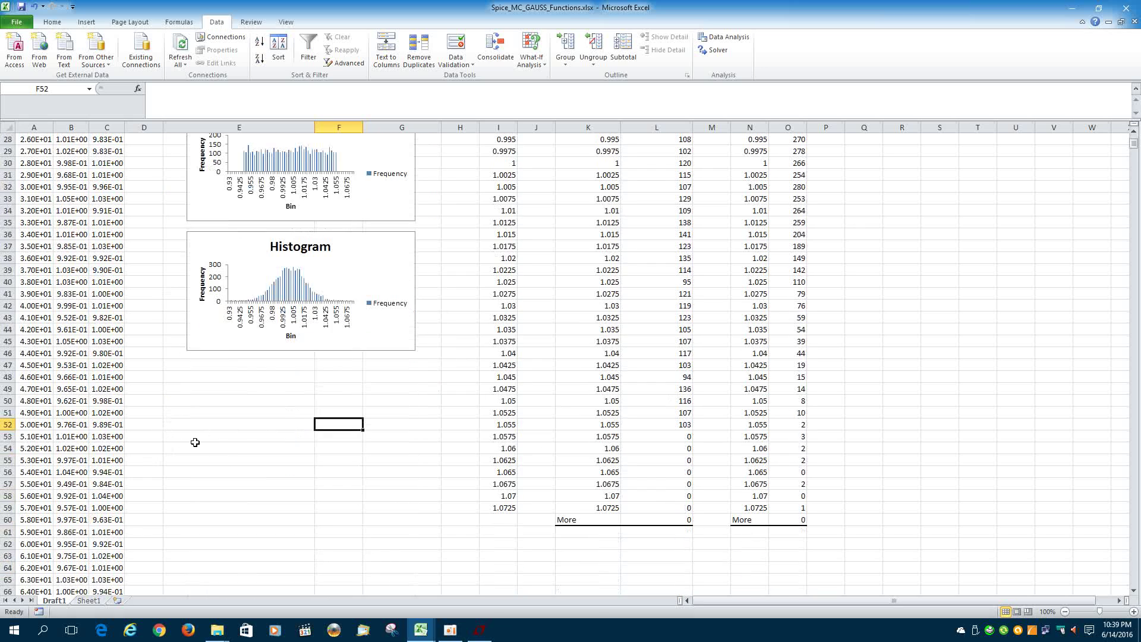
scroll(161, 454, up, 9)
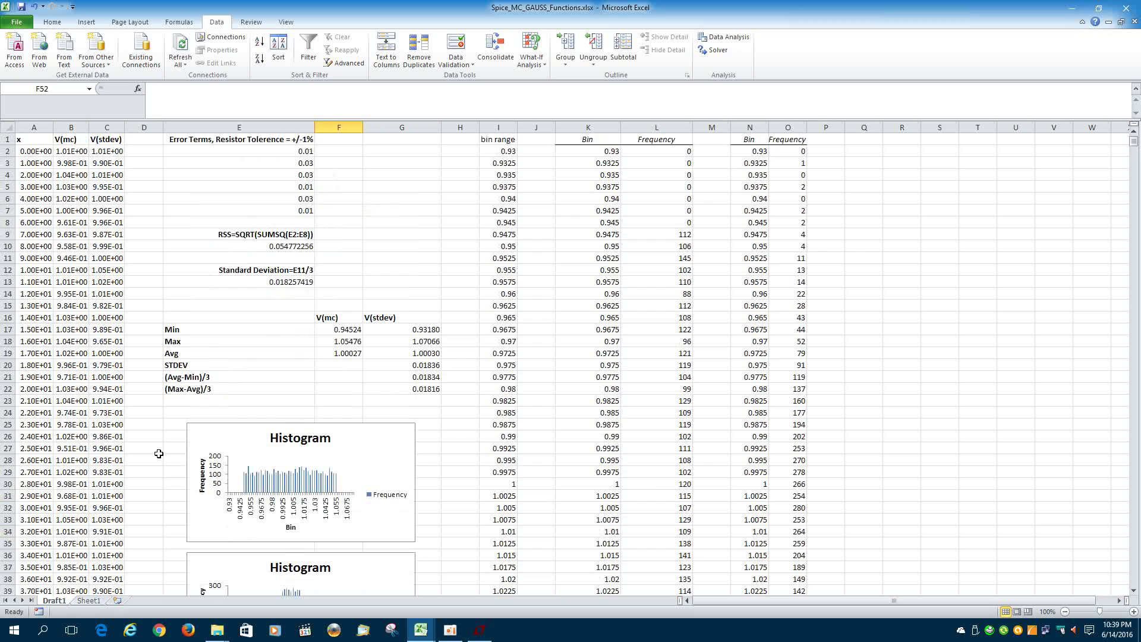